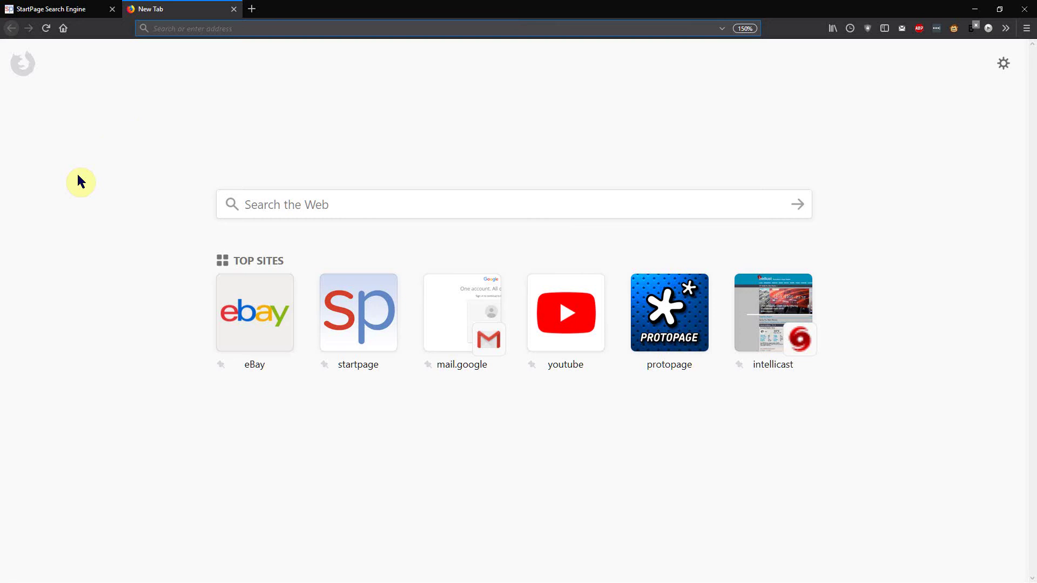
Step: Open two more new tabs and check the New Tab page preferences panel
click(251, 8)
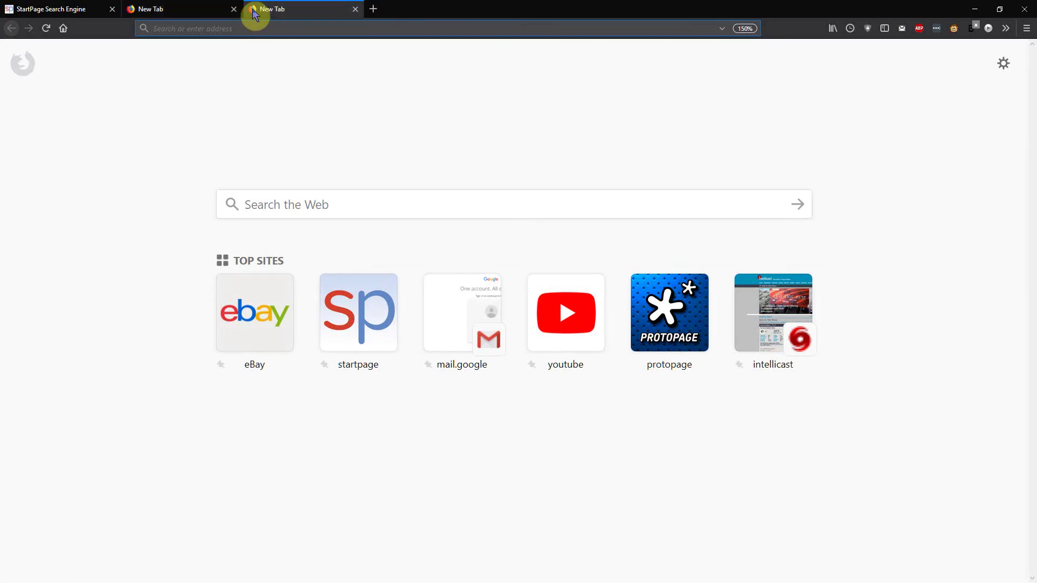
click(377, 10)
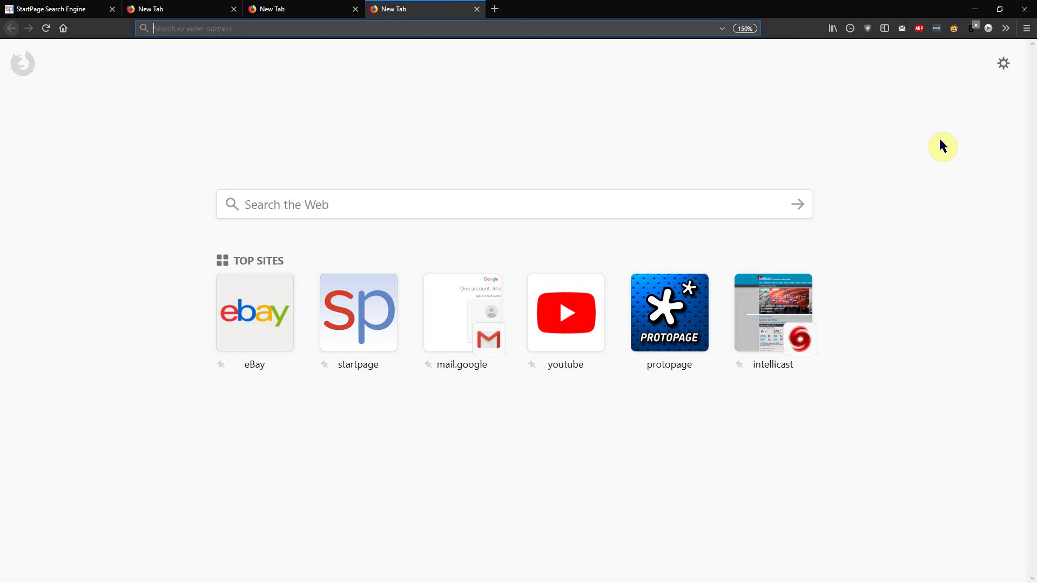
click(1002, 65)
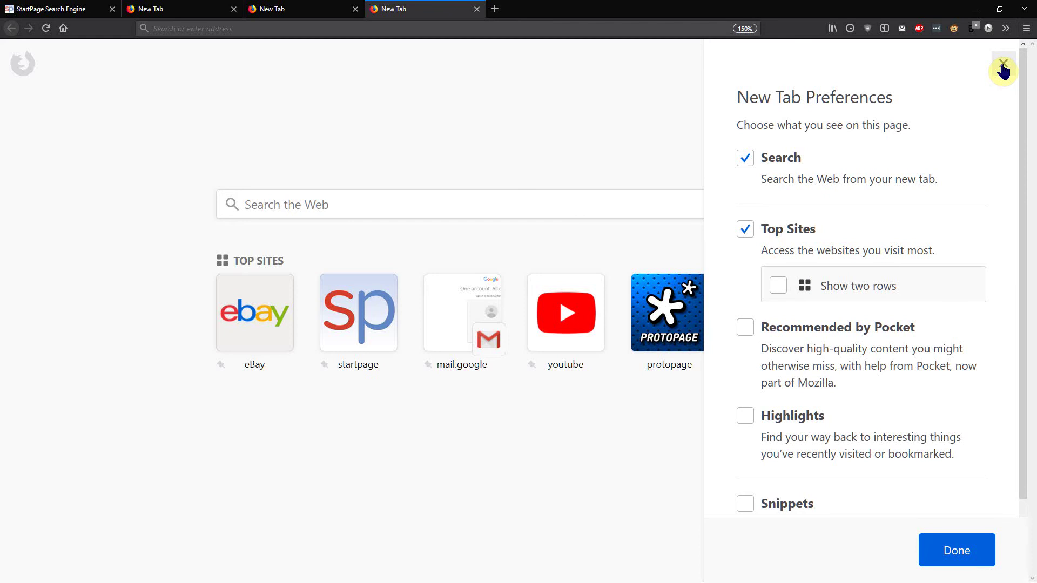
click(597, 88)
click(1005, 63)
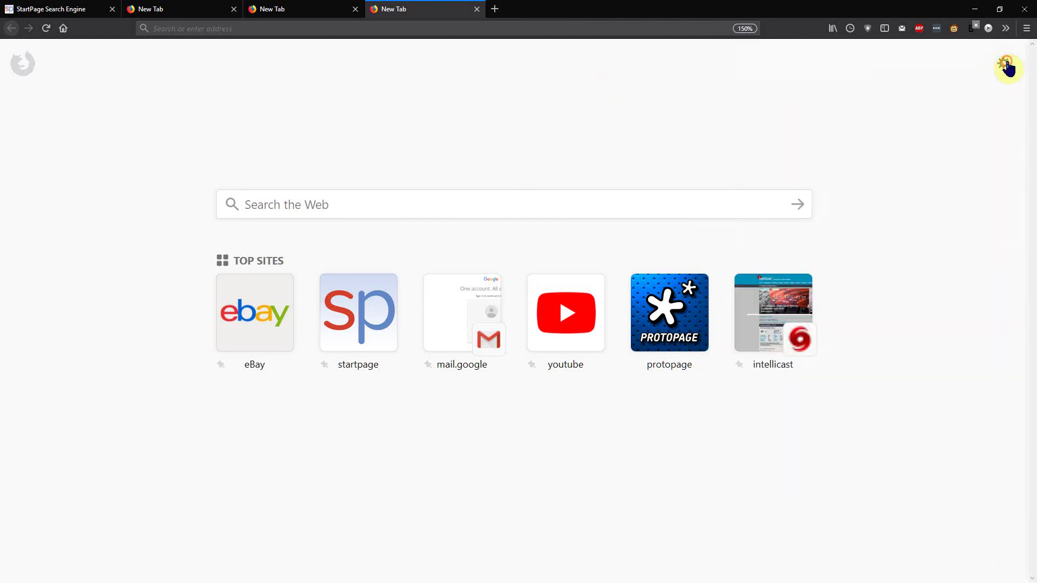
click(430, 90)
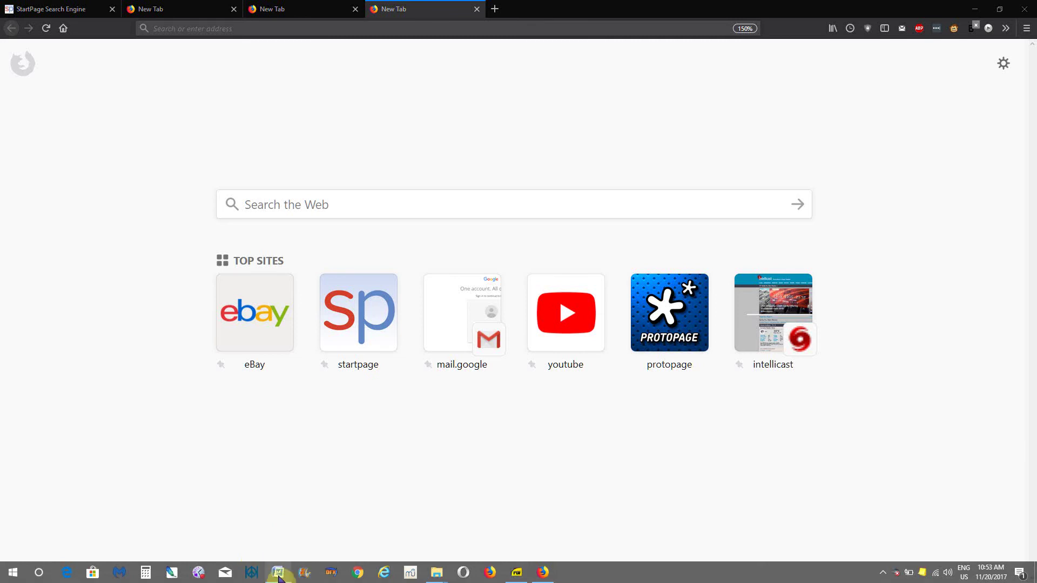
Step: Copy the CSS code block from Code.txt in Word, then close Word without saving
click(278, 574)
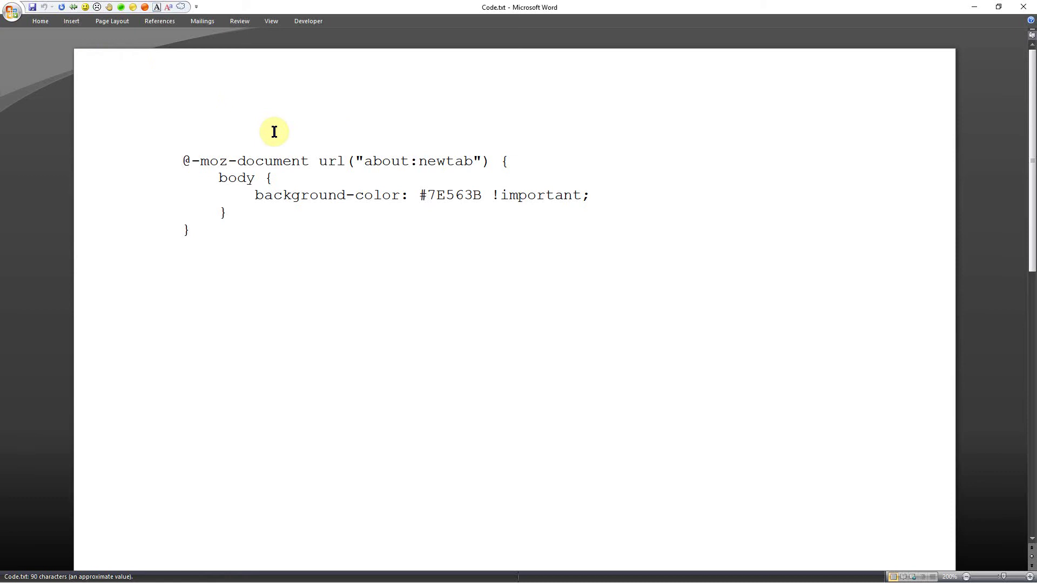
click(184, 161)
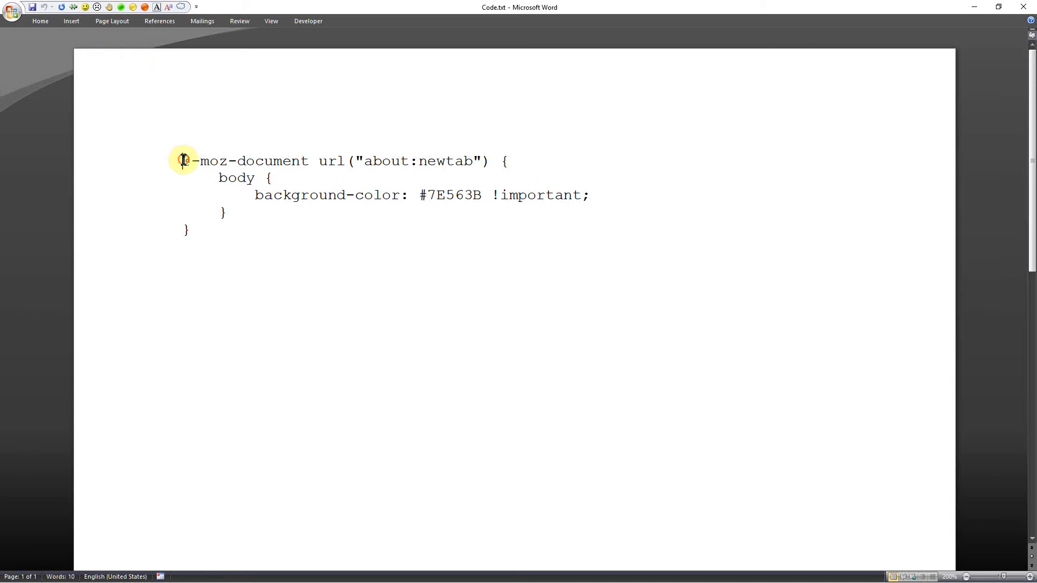
drag(184, 161, 245, 225)
key(ctrl+c)
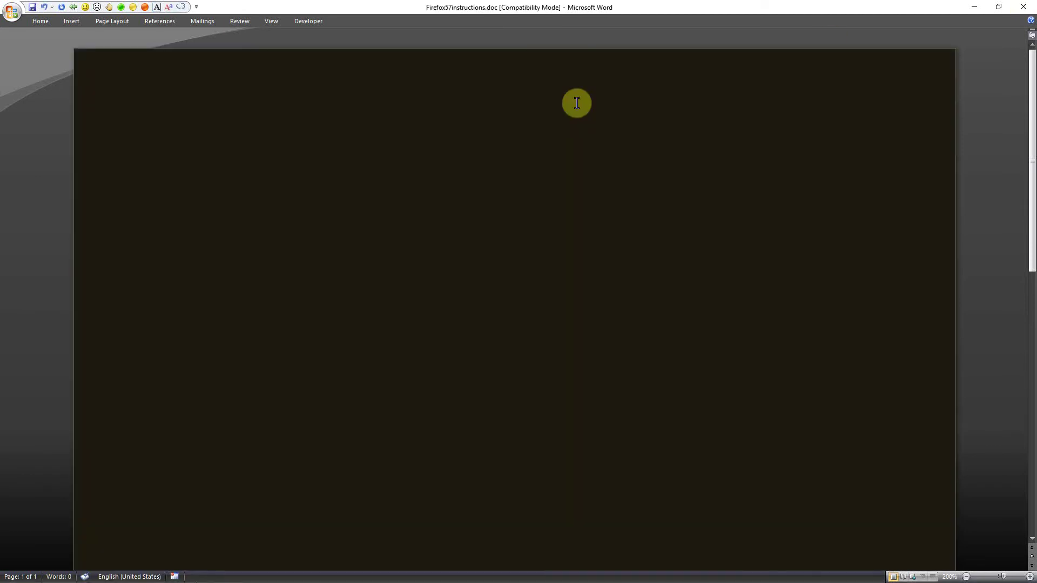
click(1029, 6)
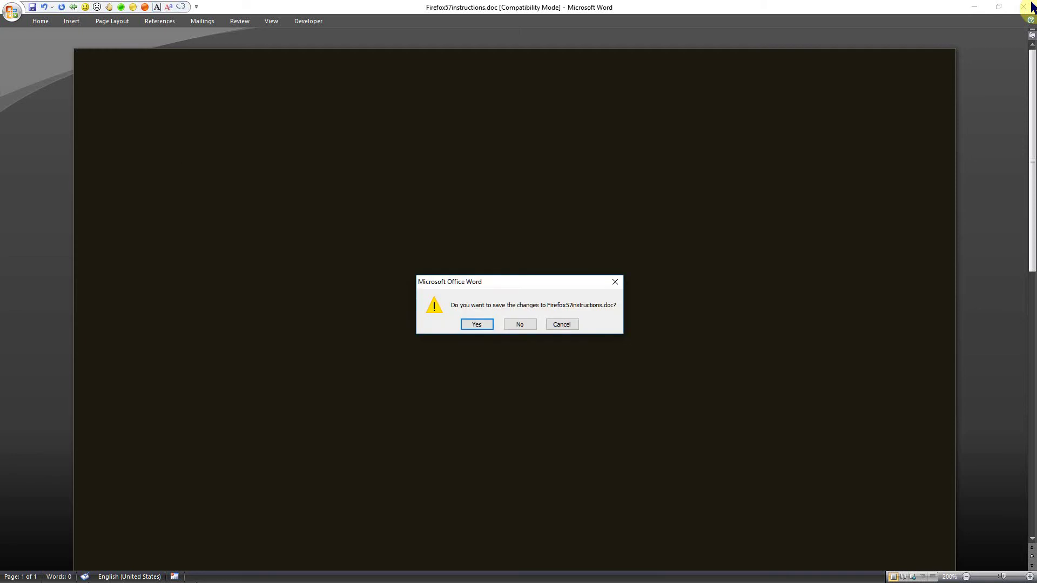
click(519, 323)
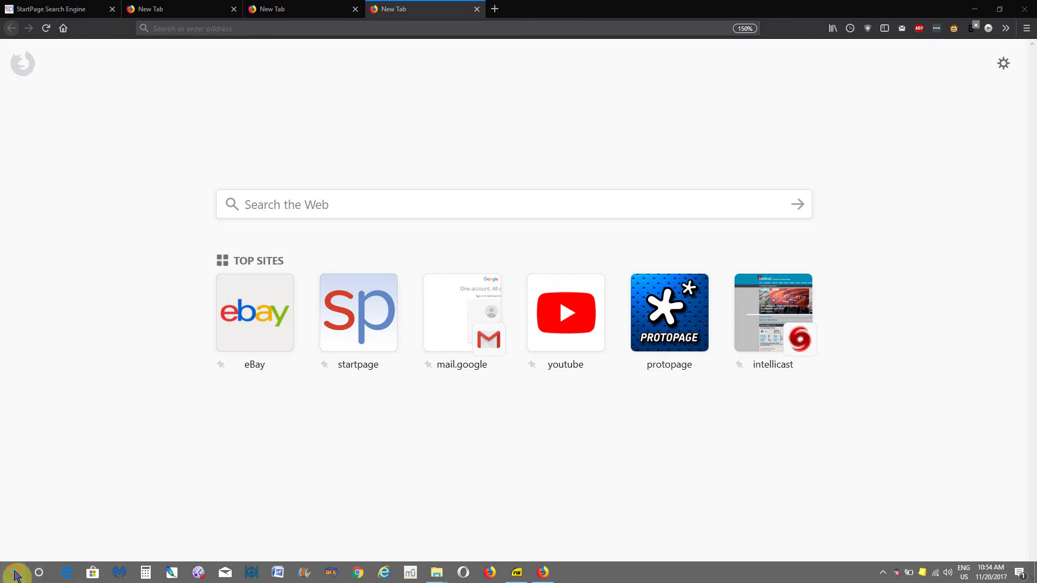
Step: Search the Start menu for 'notepad' and launch a blank Notepad document
click(15, 574)
text(n)
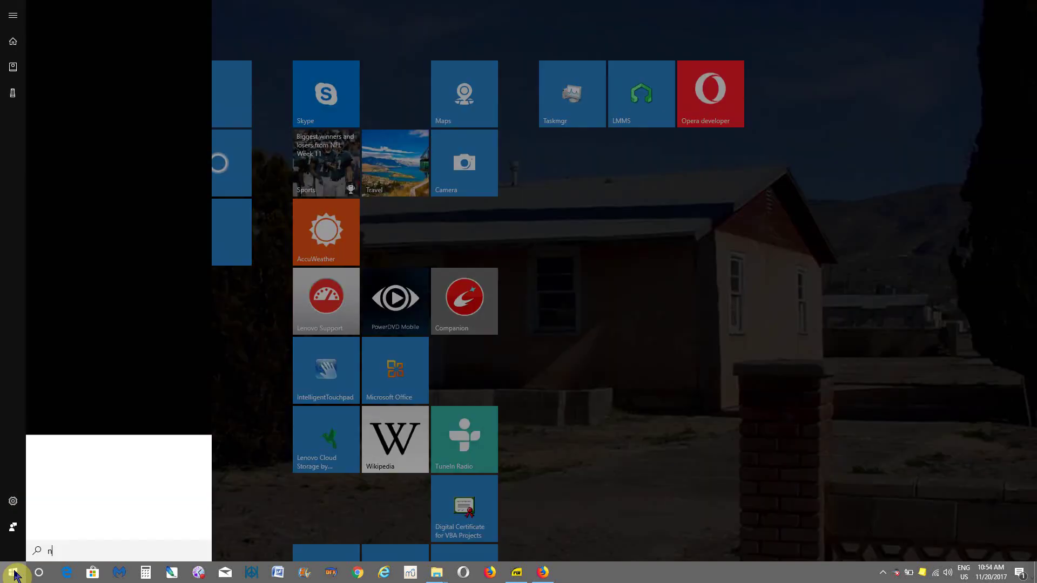
text(otepad)
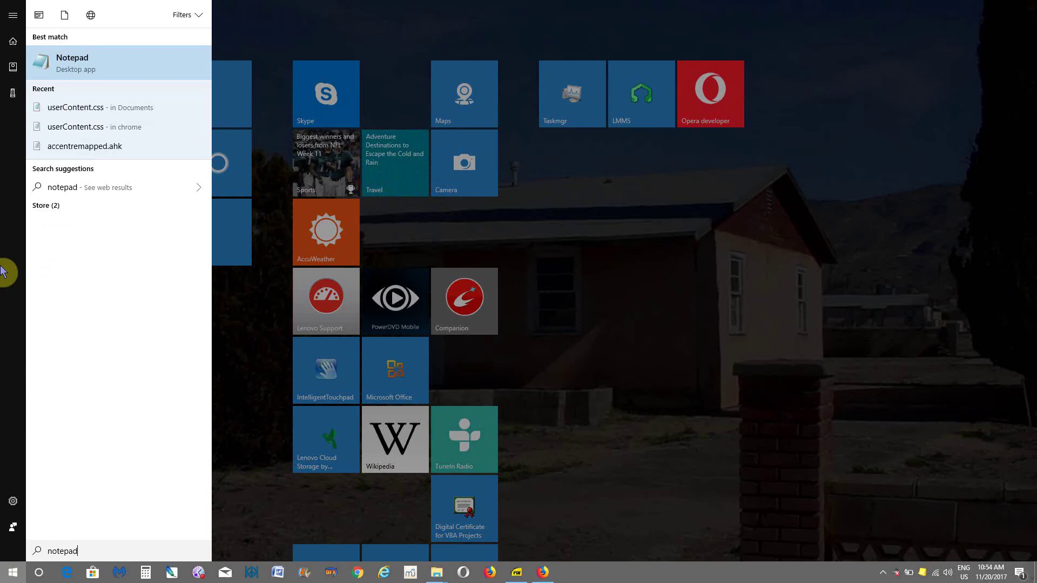
click(78, 69)
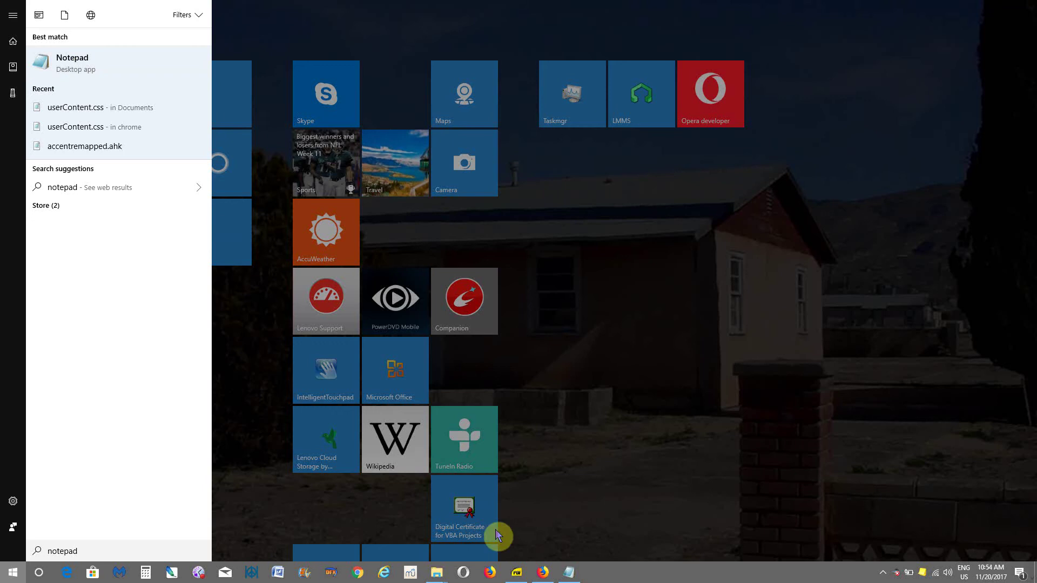
click(568, 574)
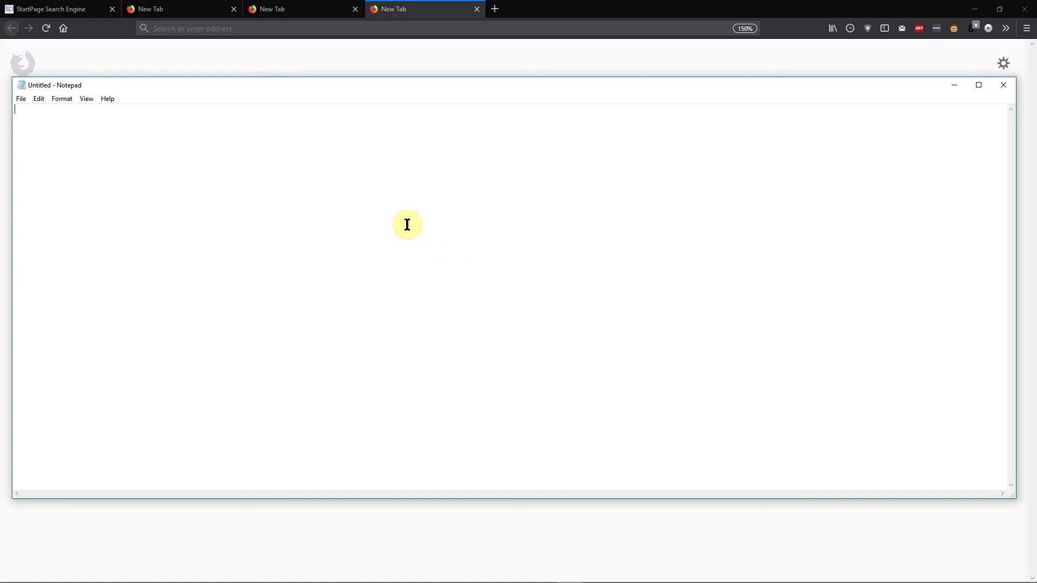
Step: Paste the CSS block with background colour #7E563B into Notepad and start Save As
key(ctrl+v)
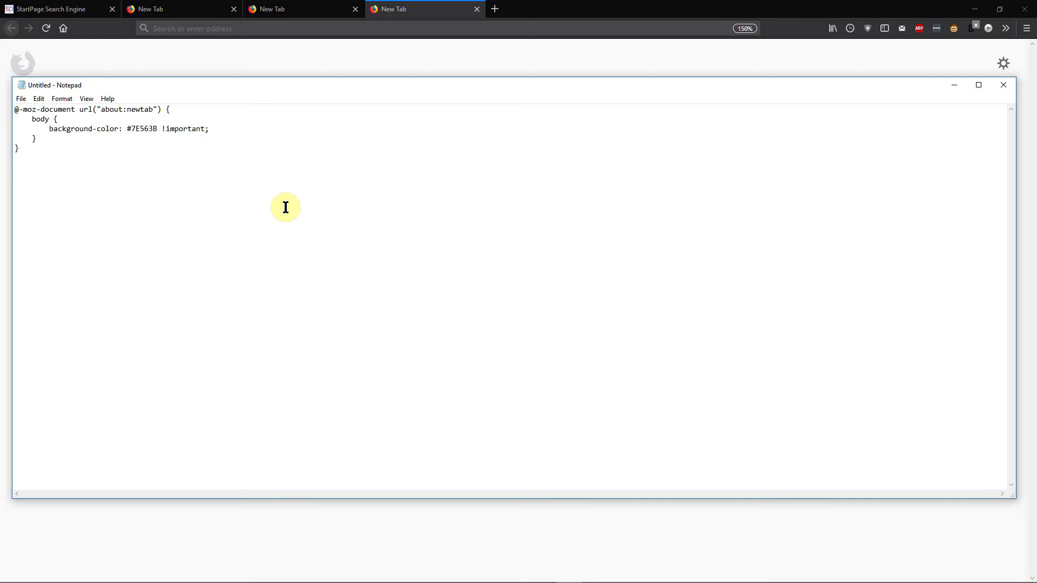
click(21, 99)
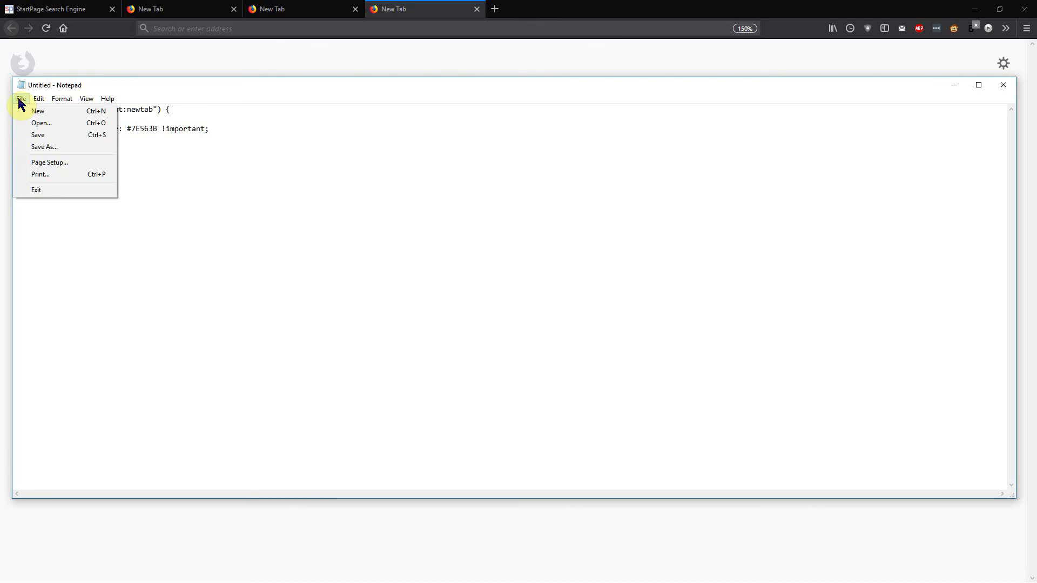
click(57, 148)
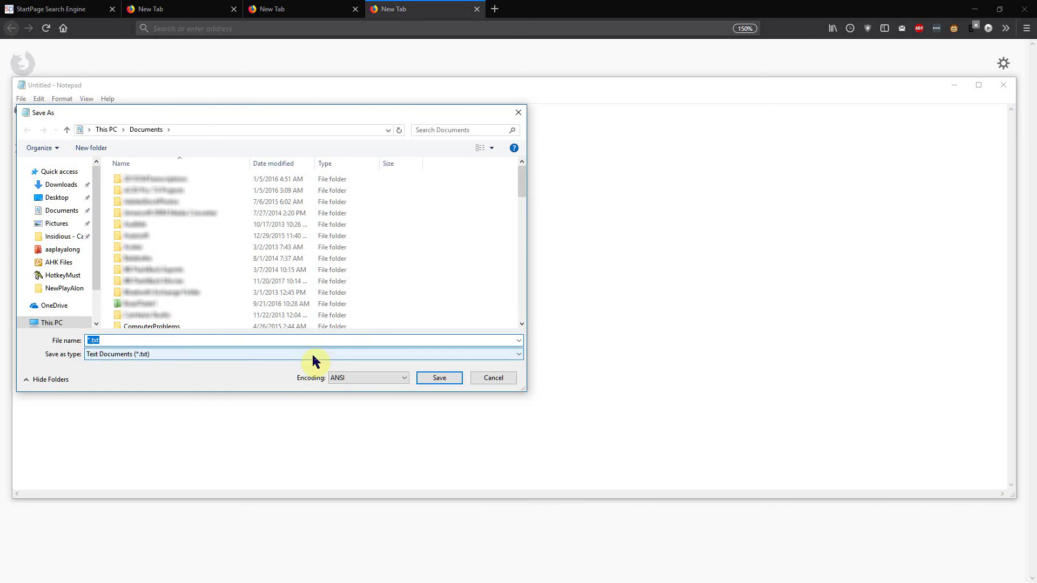
Step: Save the text as userContent.css with type All Files (*.*), then close Notepad
click(516, 351)
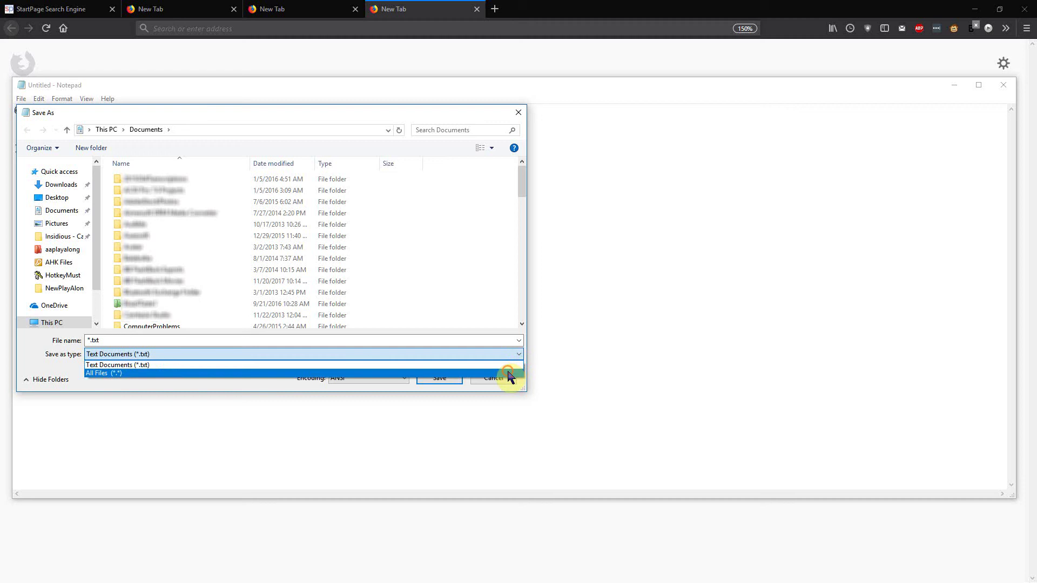
click(510, 372)
click(144, 338)
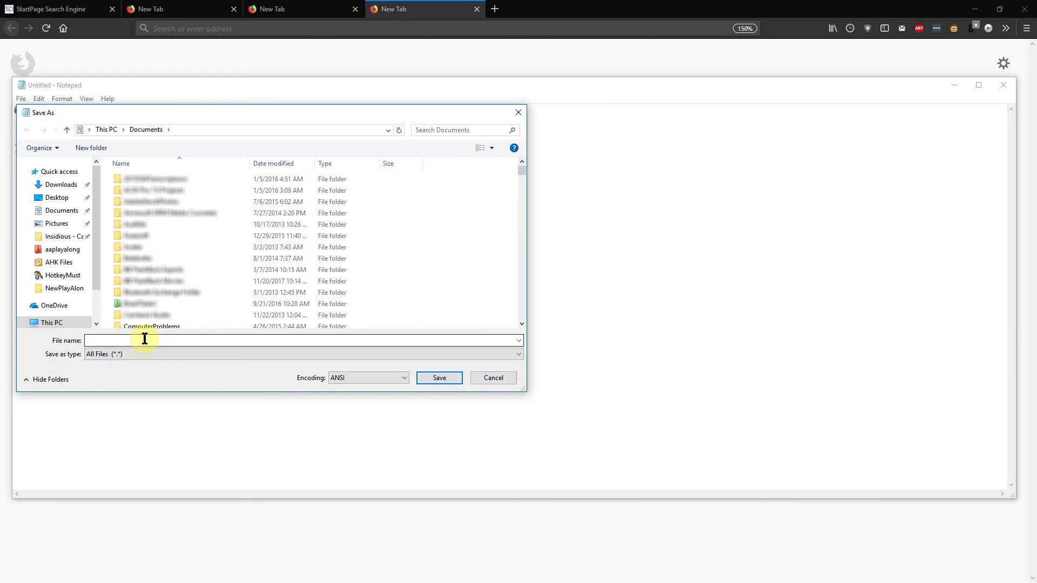
click(145, 340)
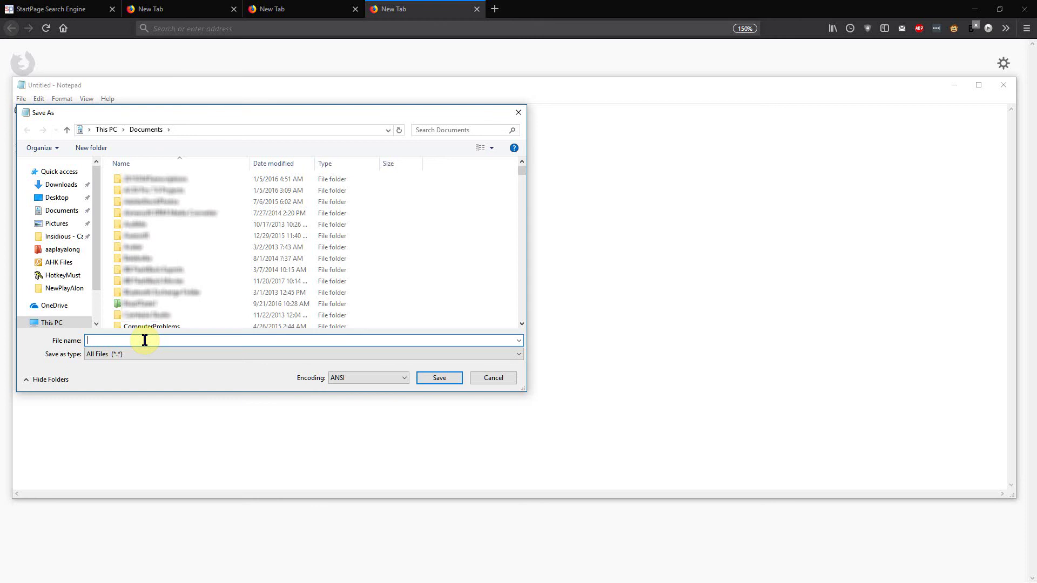
text(userContent.css)
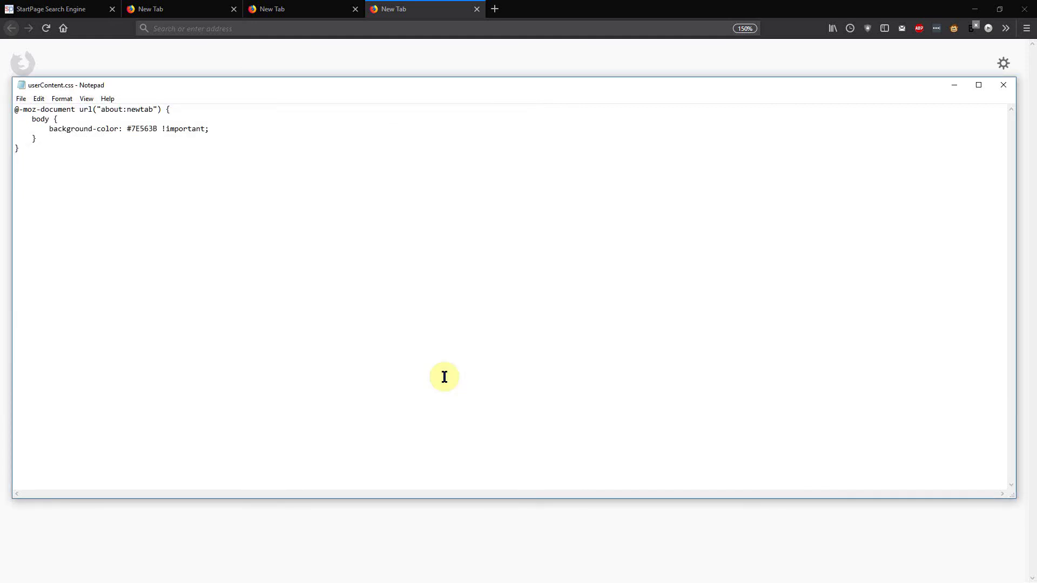
click(1004, 87)
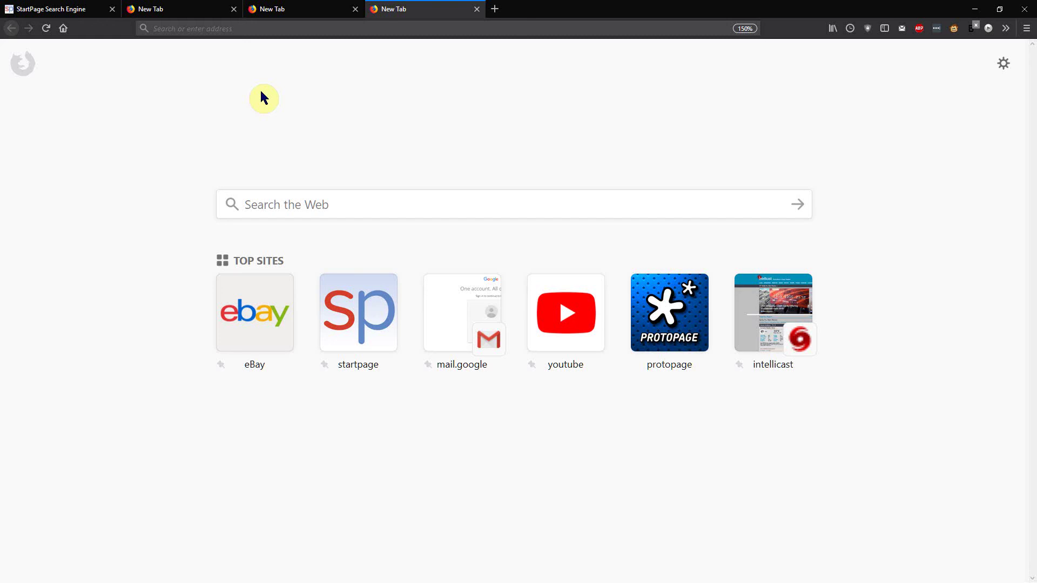
Step: Close the extra tab, load about:profiles, and open the in-use profile's root directory
click(170, 28)
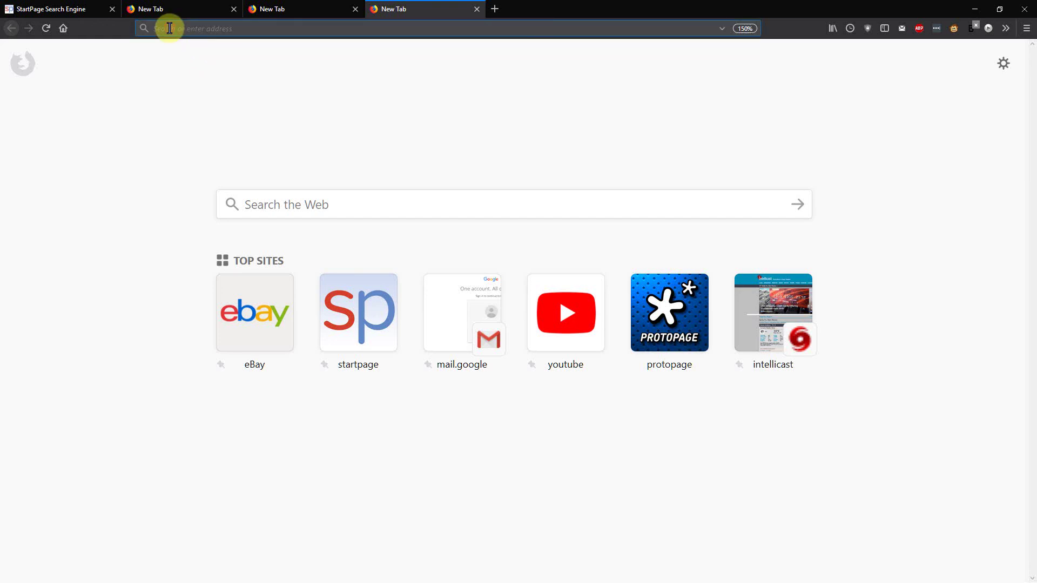
key(ctrl+w)
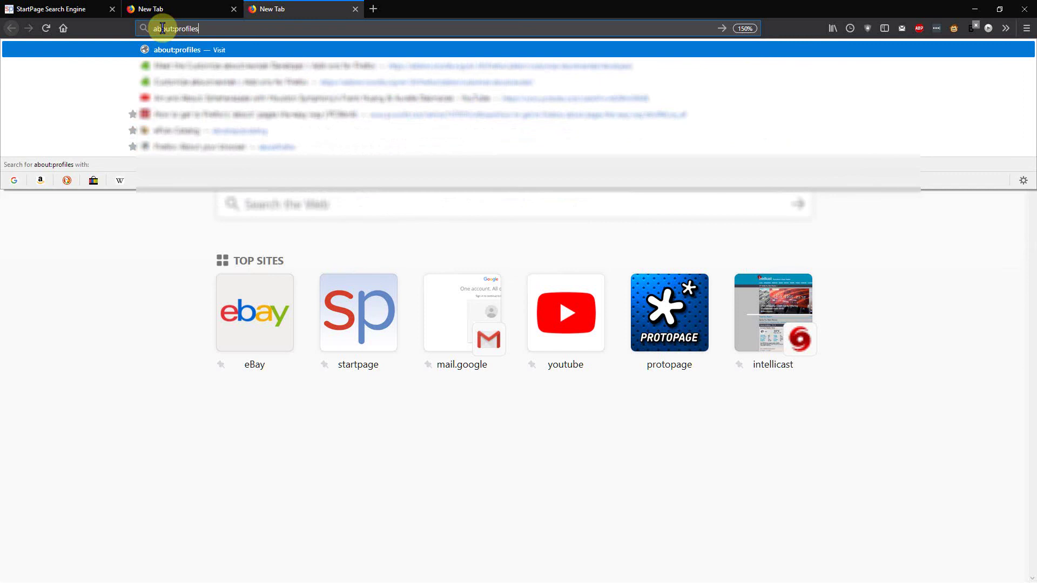
key(Return)
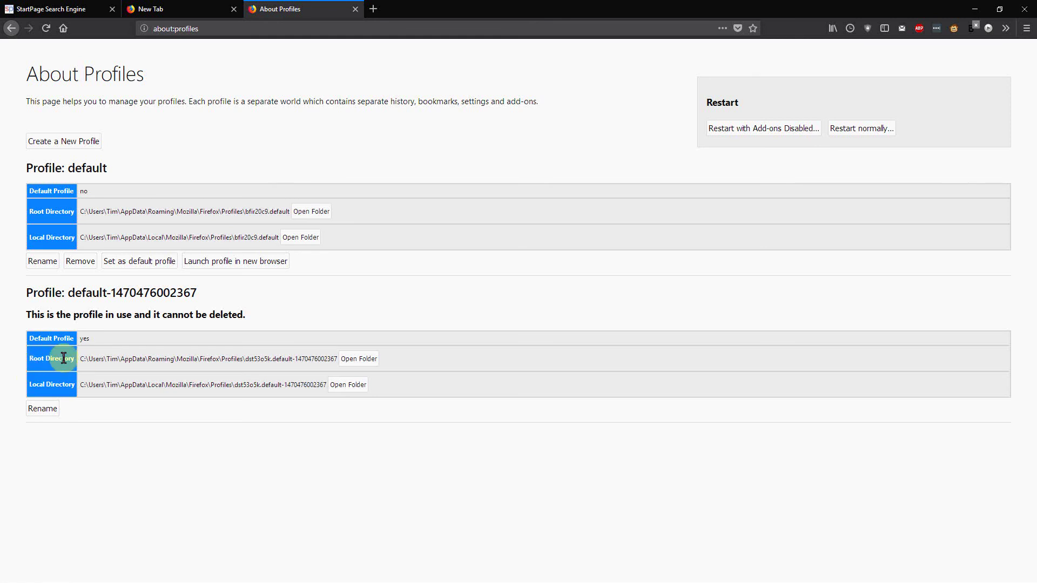
click(359, 361)
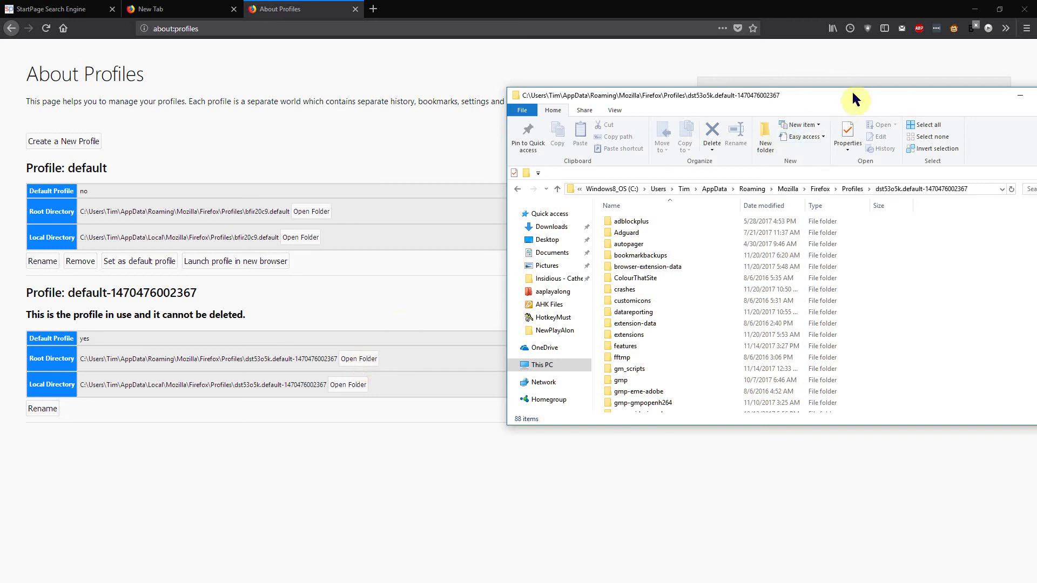
drag(855, 99, 579, 90)
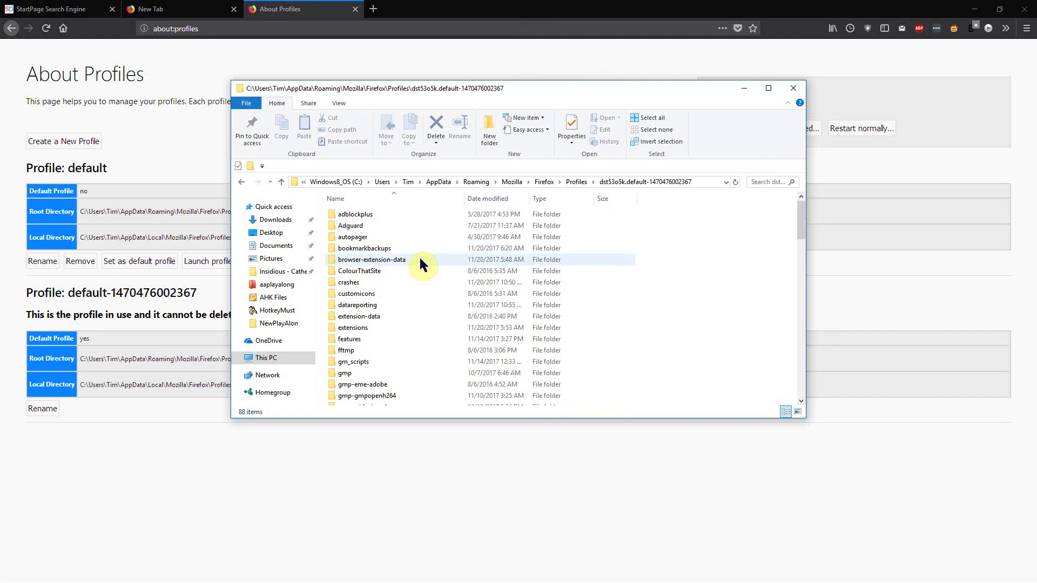
mouse_move(420, 258)
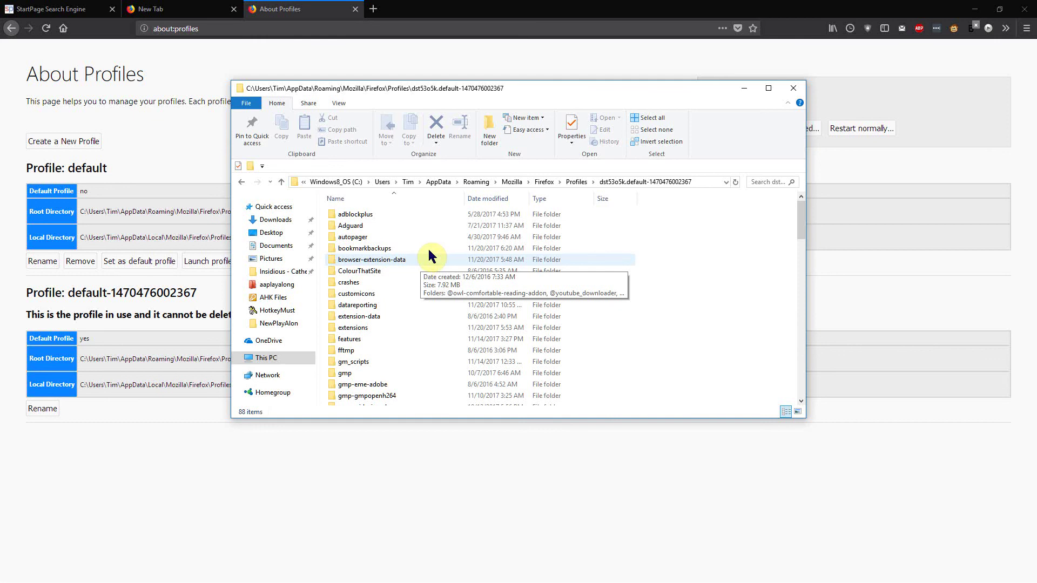
Step: Create a new folder named chrome in the profile folder
click(488, 133)
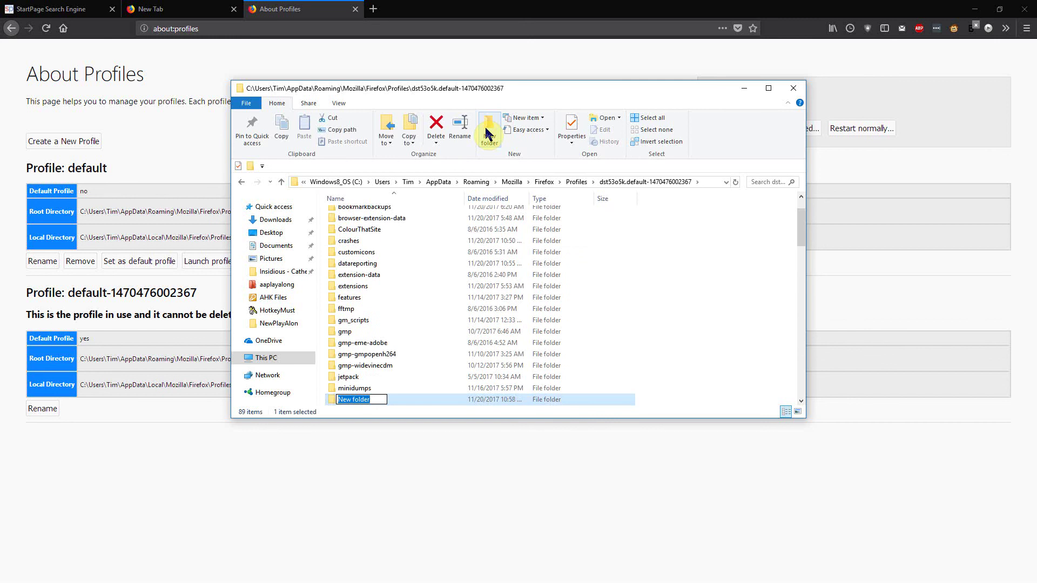
text(chrome)
key(Return)
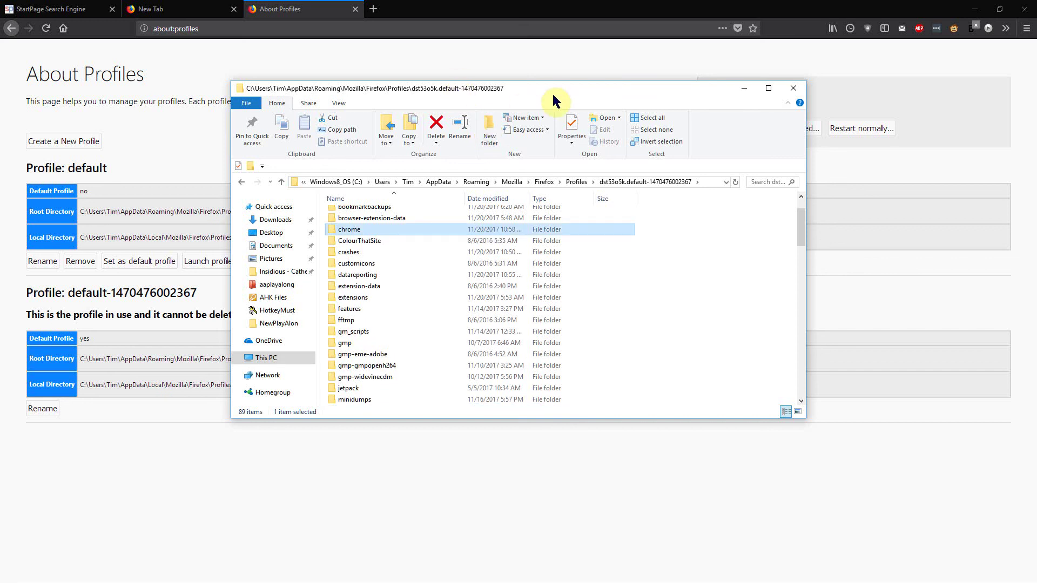
Step: Move the profile folder window to the right and minimize Firefox to show the desktop
drag(561, 92, 852, 92)
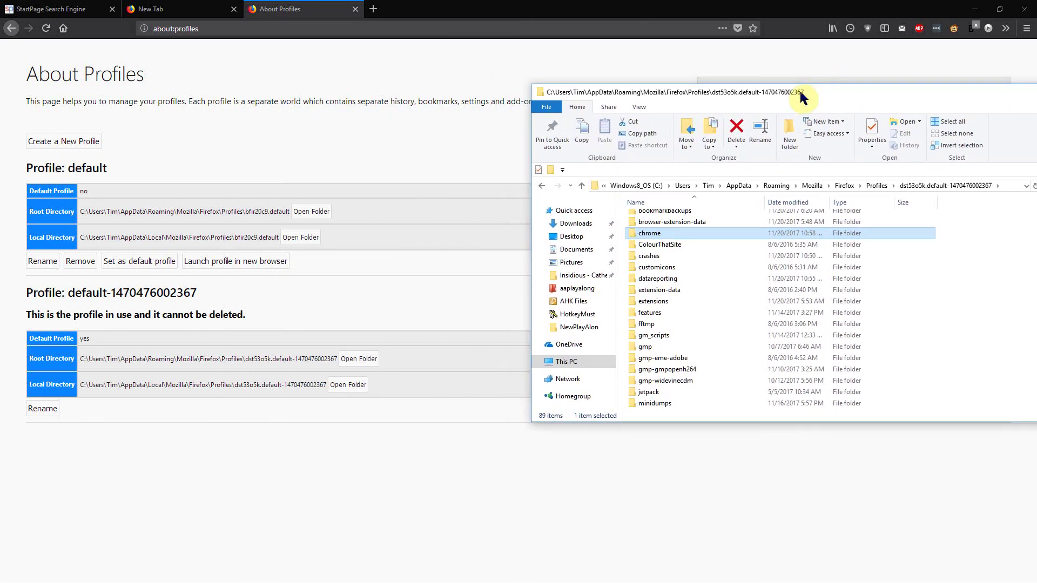
click(976, 10)
click(976, 11)
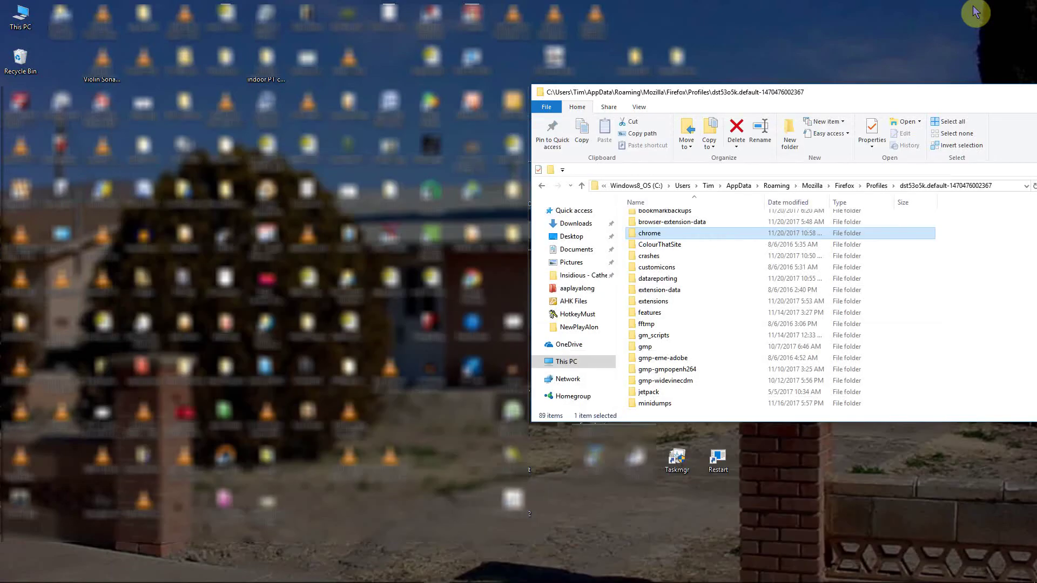
Step: Open Documents in a second window via This PC and copy userContent.css
double_click(16, 19)
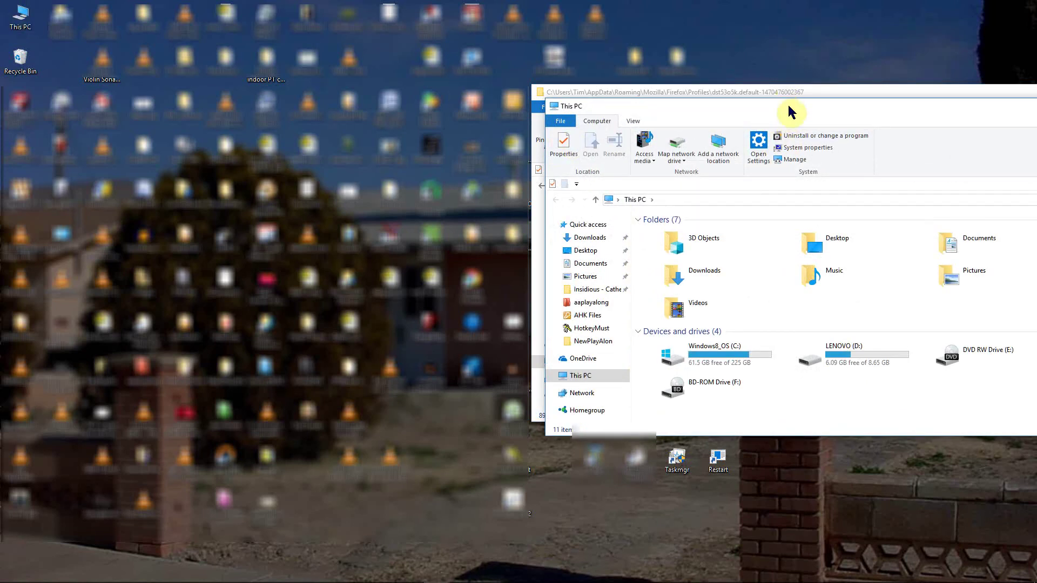
drag(775, 109, 150, 112)
double_click(336, 244)
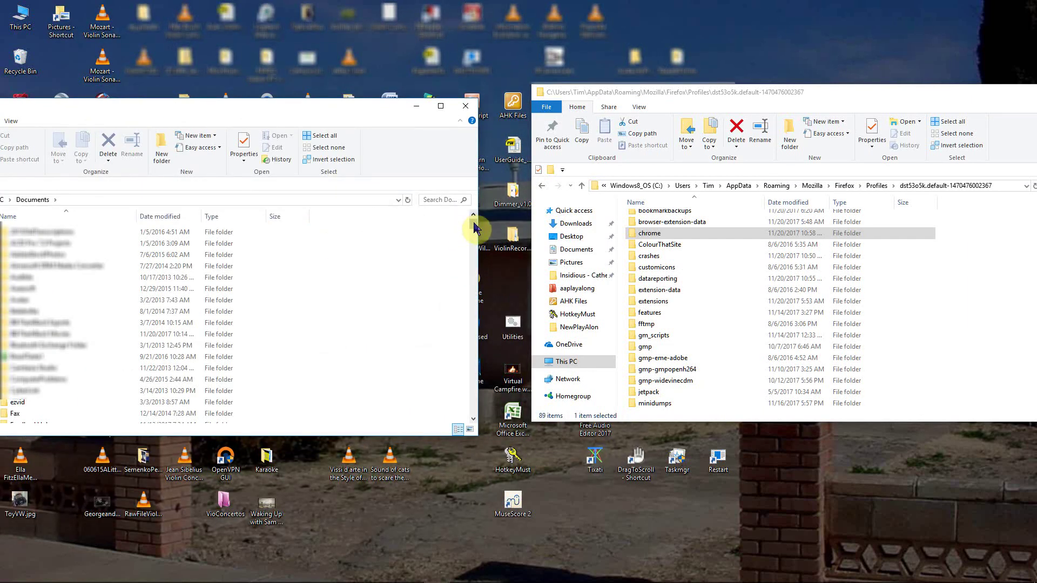
drag(474, 224, 469, 403)
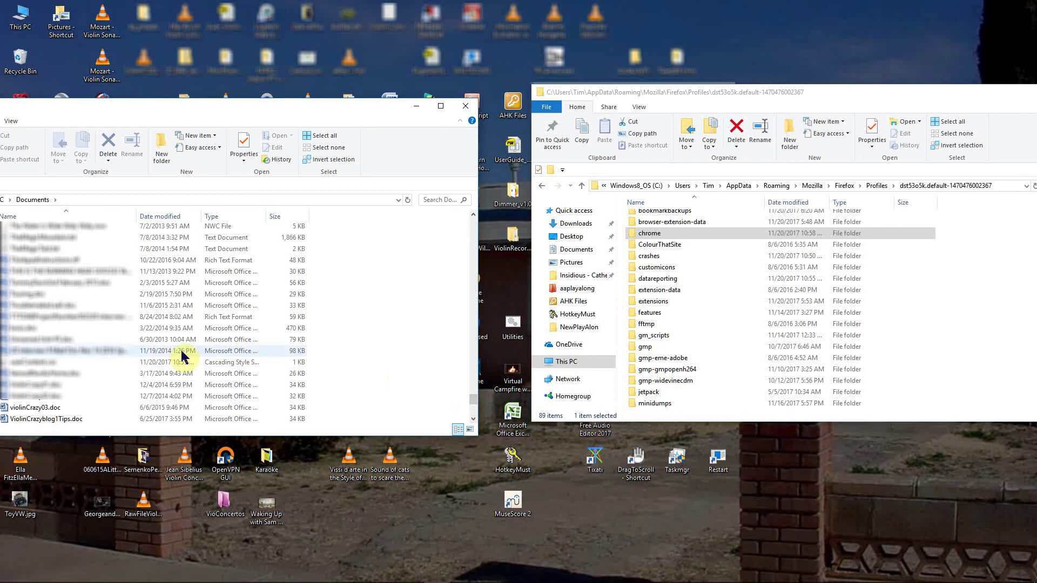
drag(46, 362, 42, 366)
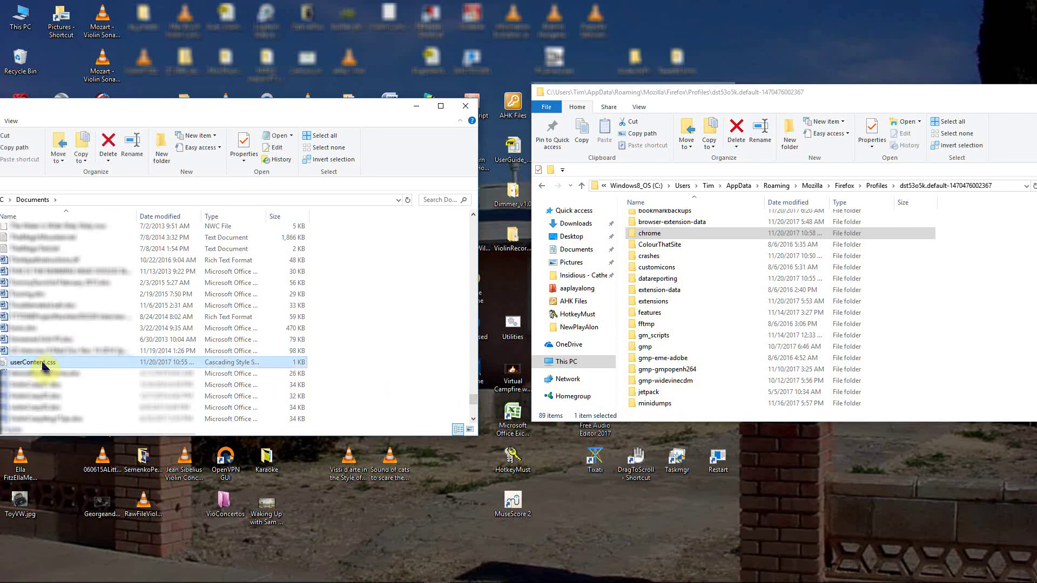
key(ctrl+c)
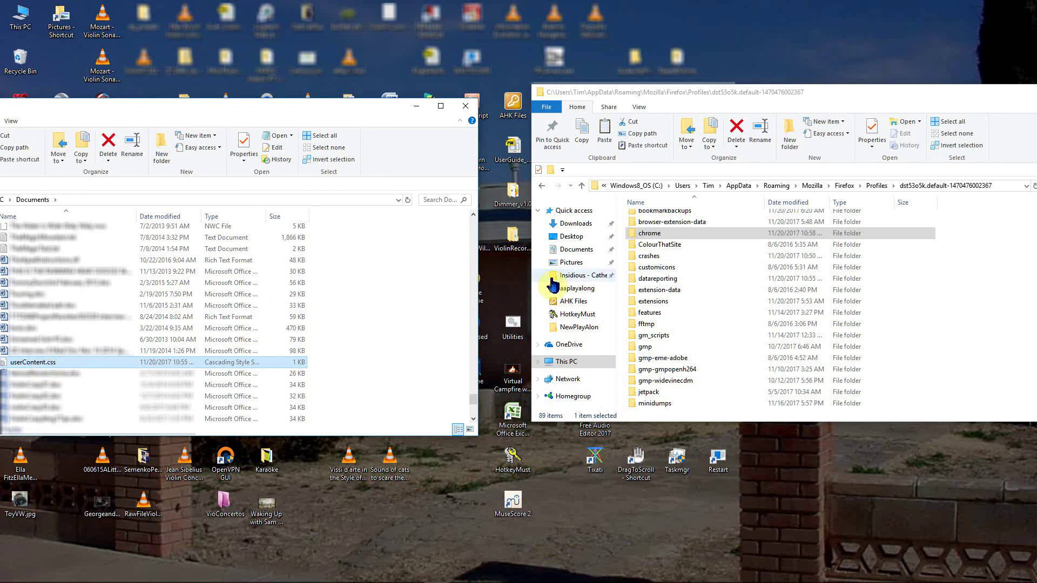
Step: Open the empty chrome folder and paste userContent.css into it
click(658, 237)
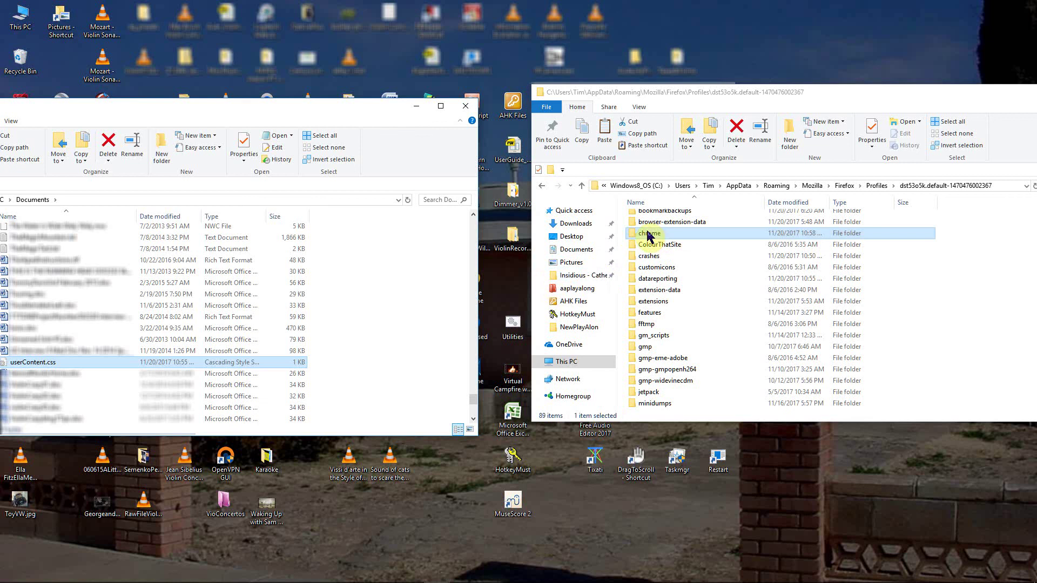
double_click(649, 235)
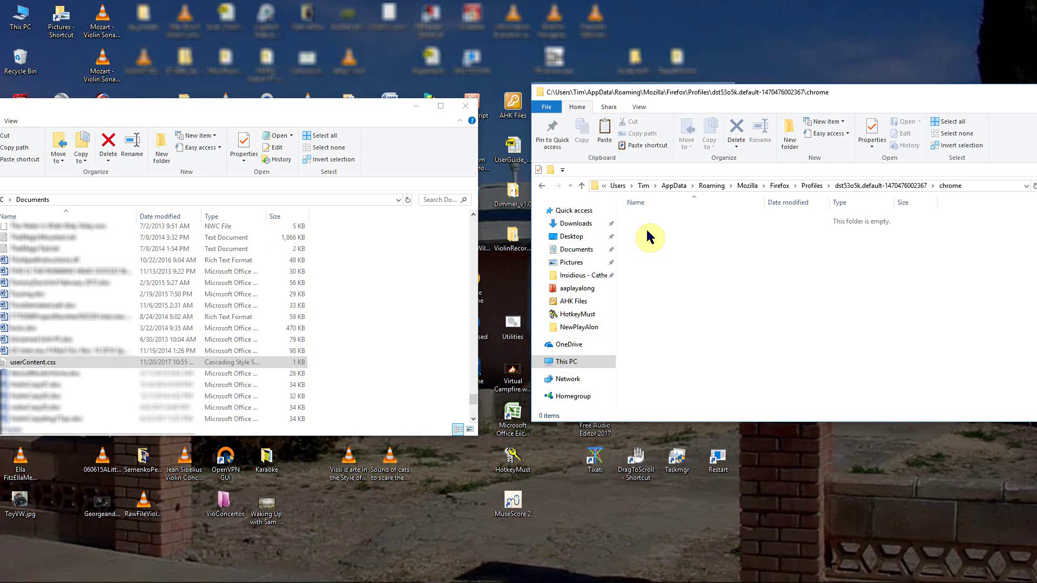
key(ctrl+v)
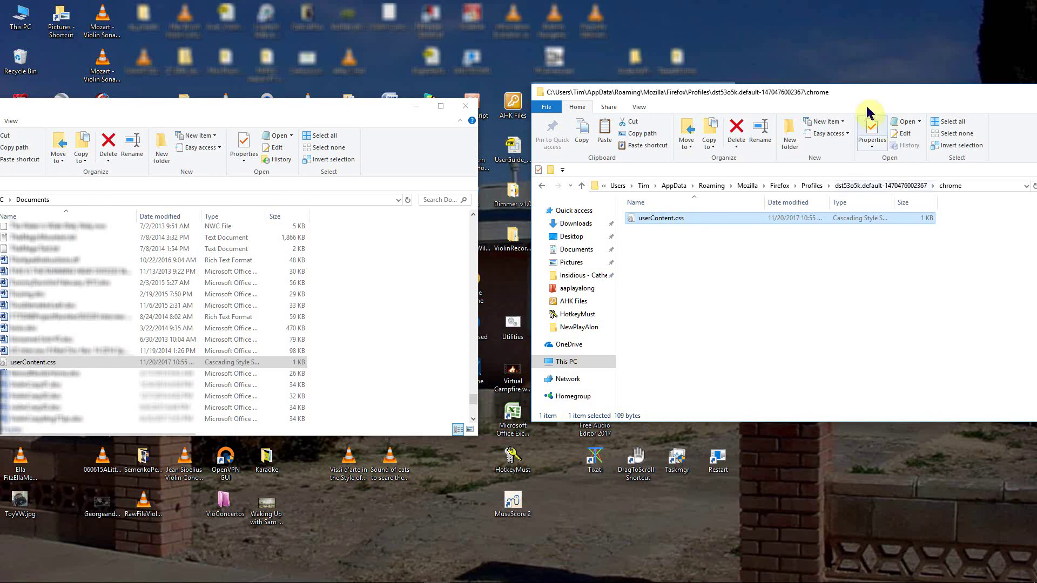
drag(863, 96, 685, 89)
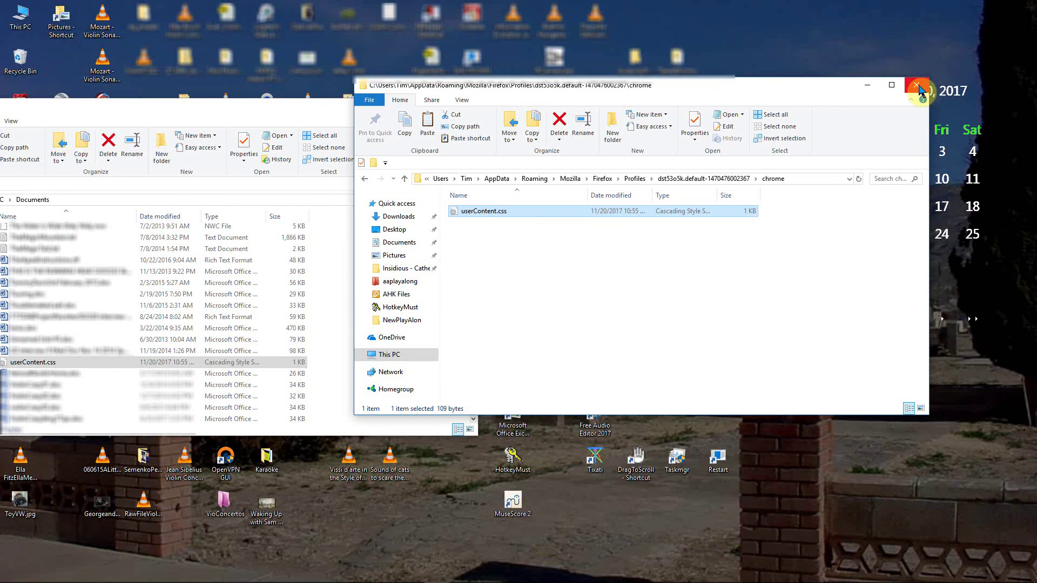
Step: Check the brown #7E563B rule in userContent.css, then close Notepad and both folders, returning to About Profiles
double_click(483, 210)
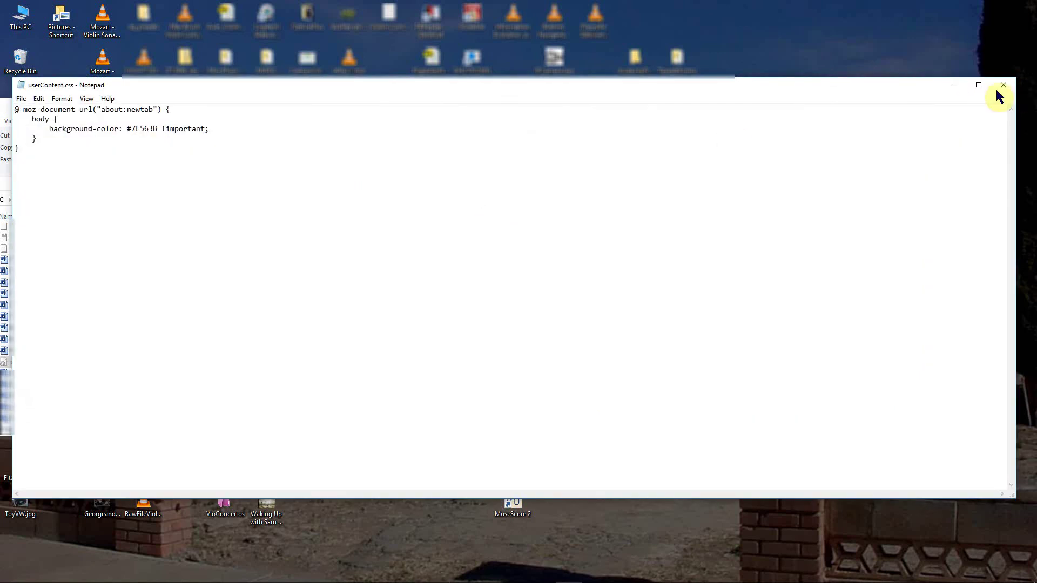
click(1003, 93)
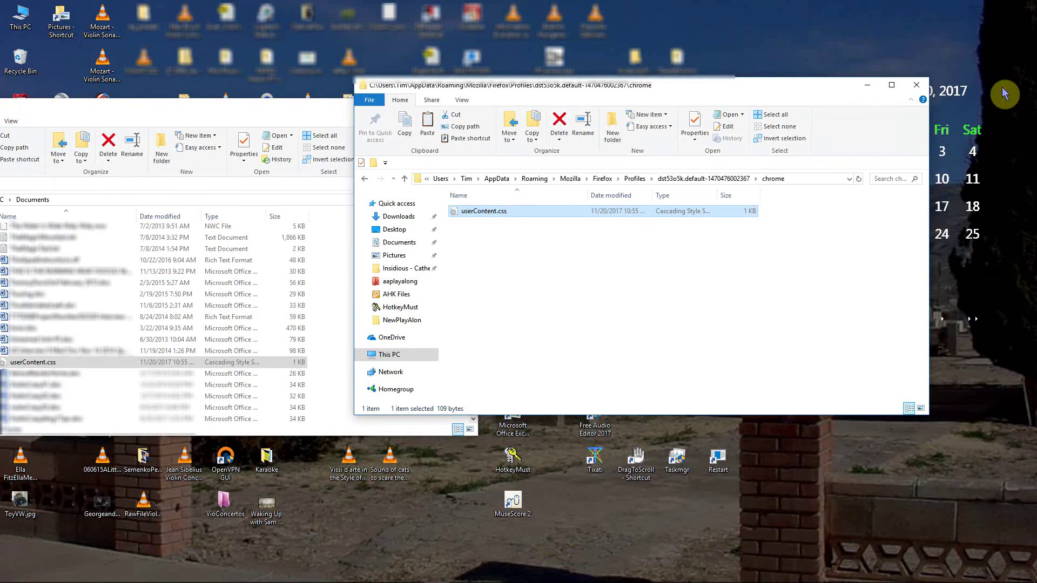
click(915, 88)
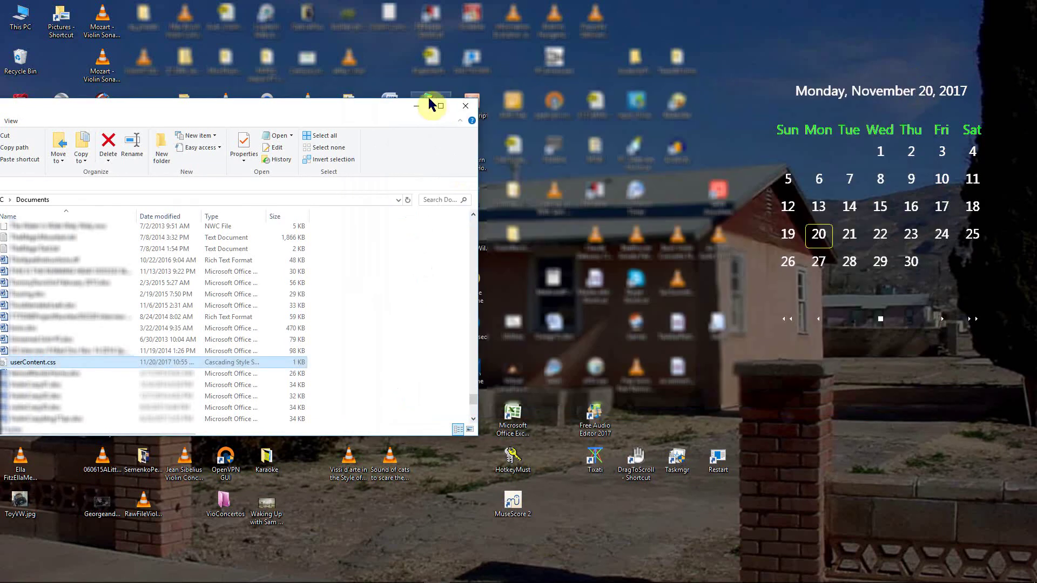
click(465, 107)
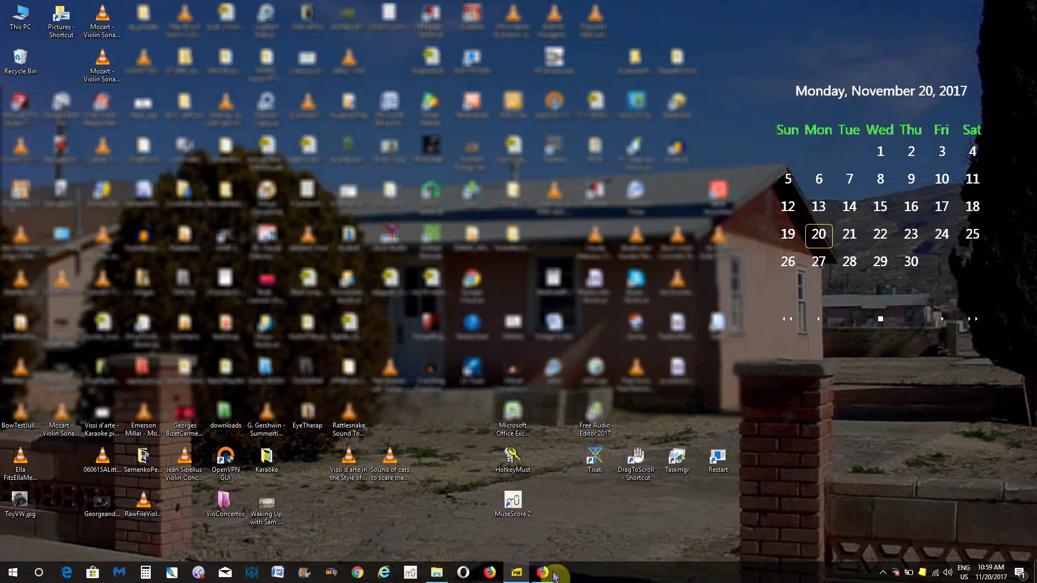
click(546, 574)
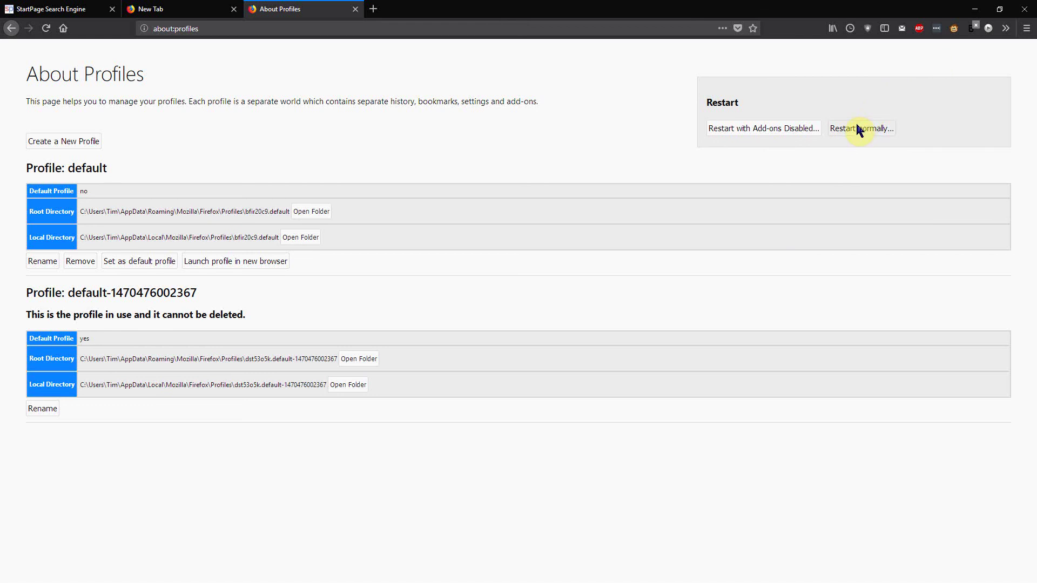
Step: Restart Firefox normally and open a new tab to see the brown #7E563B background
click(858, 129)
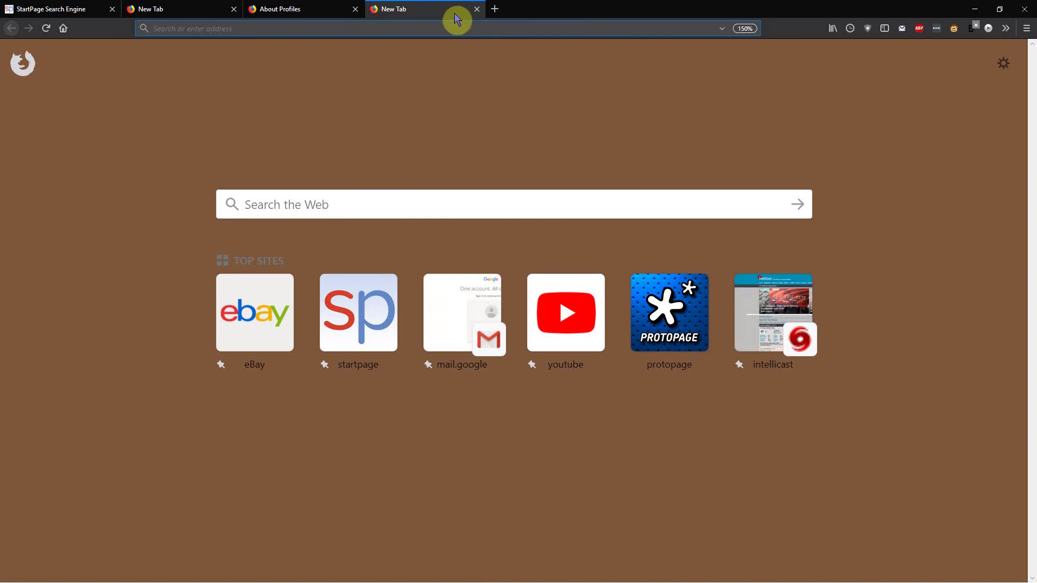
click(490, 11)
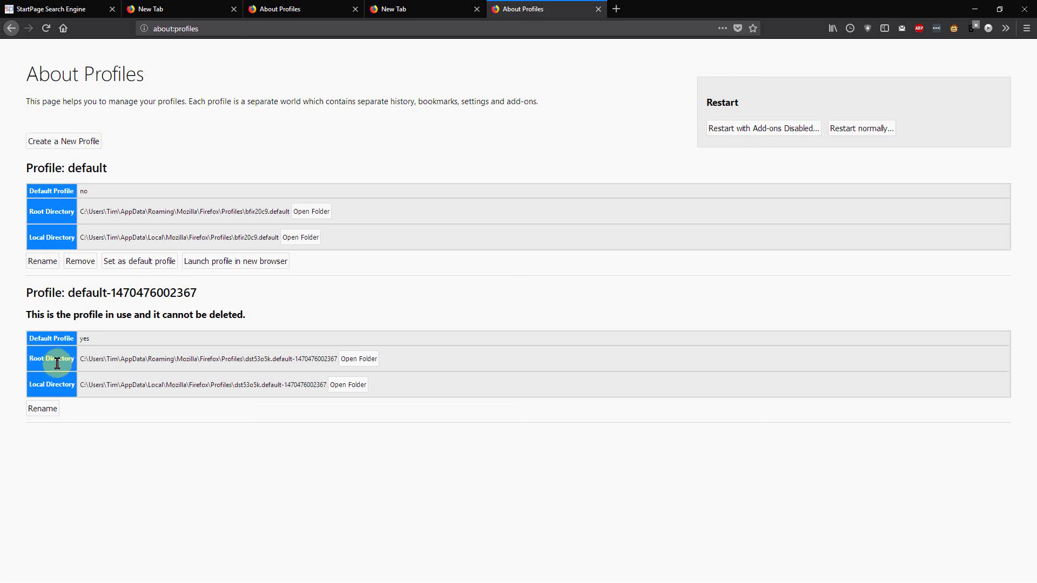
Step: Open userContent.css in Notepad from the current profile's chrome folder
click(361, 359)
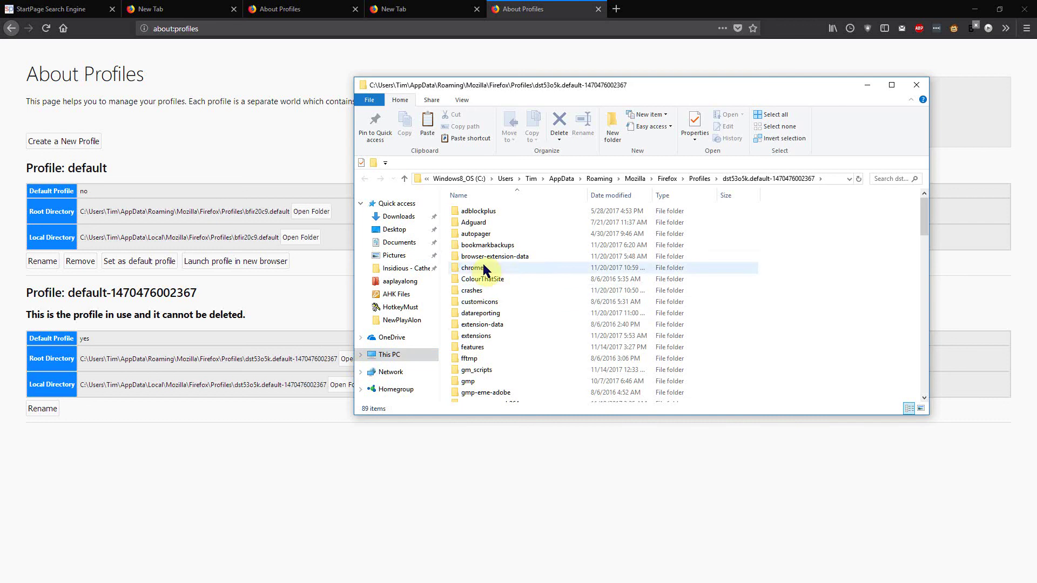
double_click(477, 269)
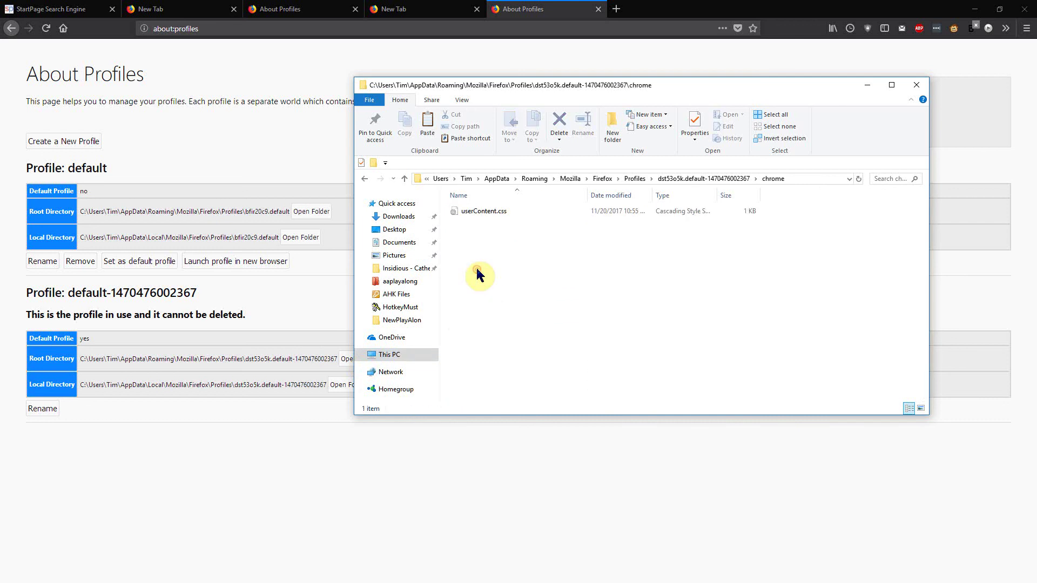
click(499, 212)
double_click(500, 213)
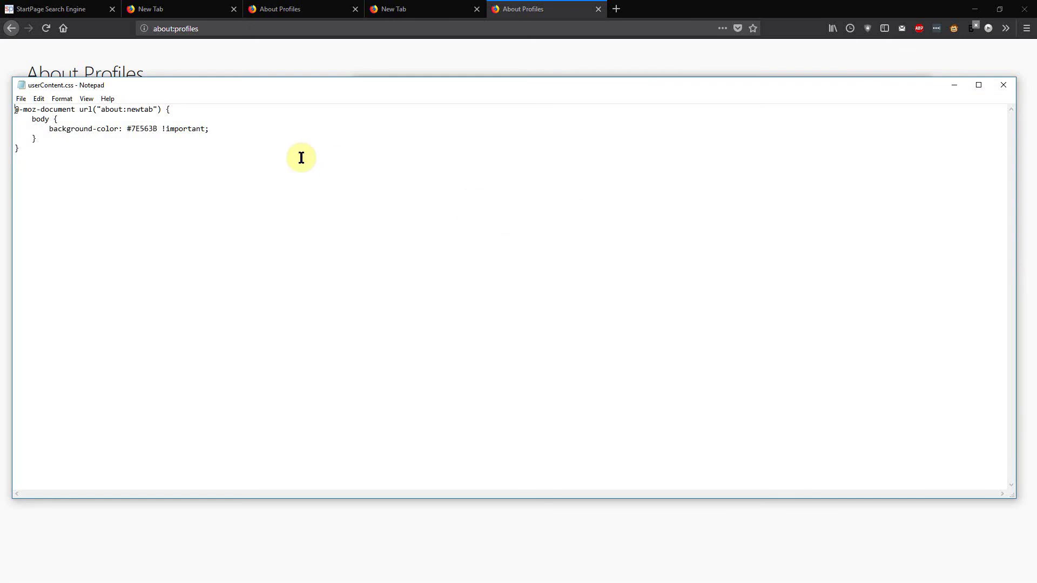
Step: Replace the background colour 7E563B with 669966 and save the stylesheet
click(128, 129)
text(669966)
key(Delete)
key(Delete)
key(Delete)
key(Delete)
key(Delete)
key(Delete)
click(21, 101)
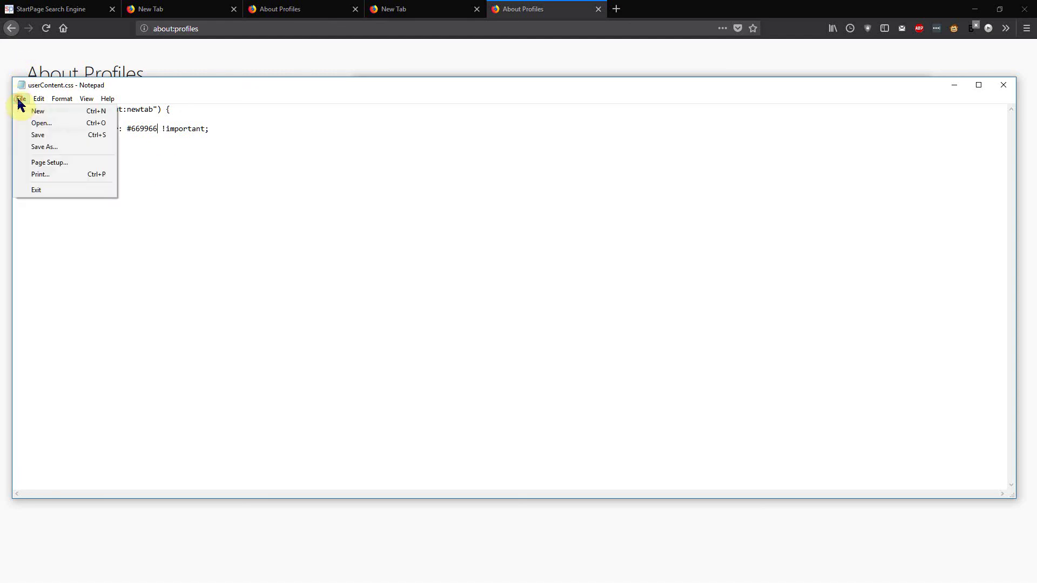
click(40, 135)
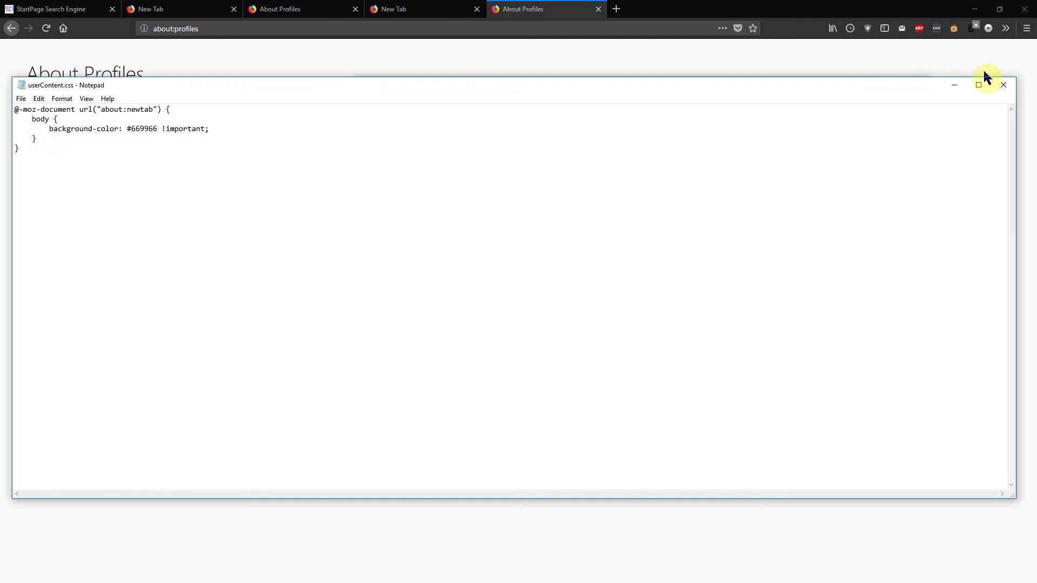
Step: Close Notepad and the chrome folder, then open a new tab showing the olive green #669966 background
click(1004, 87)
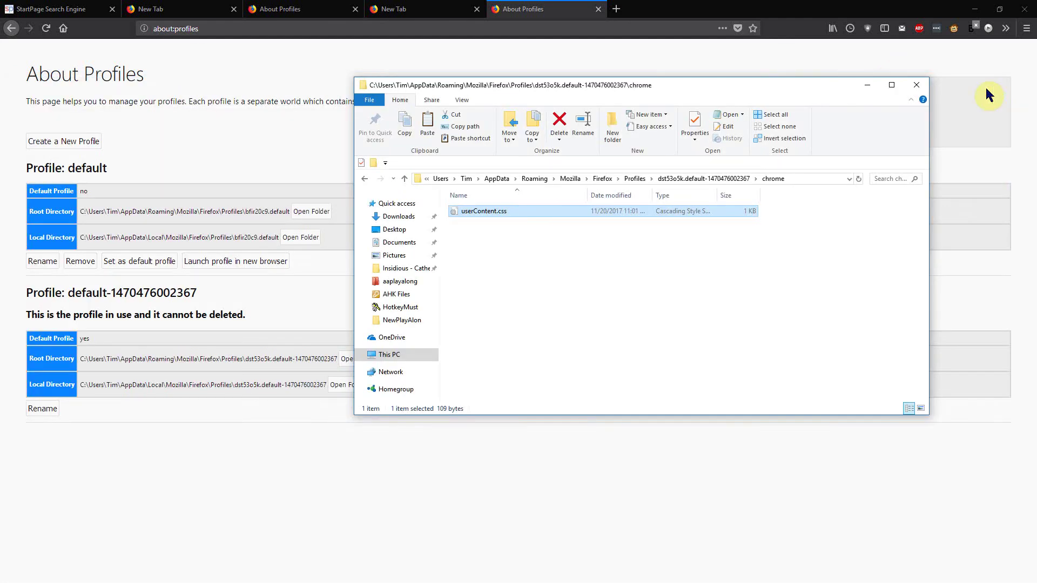
click(916, 84)
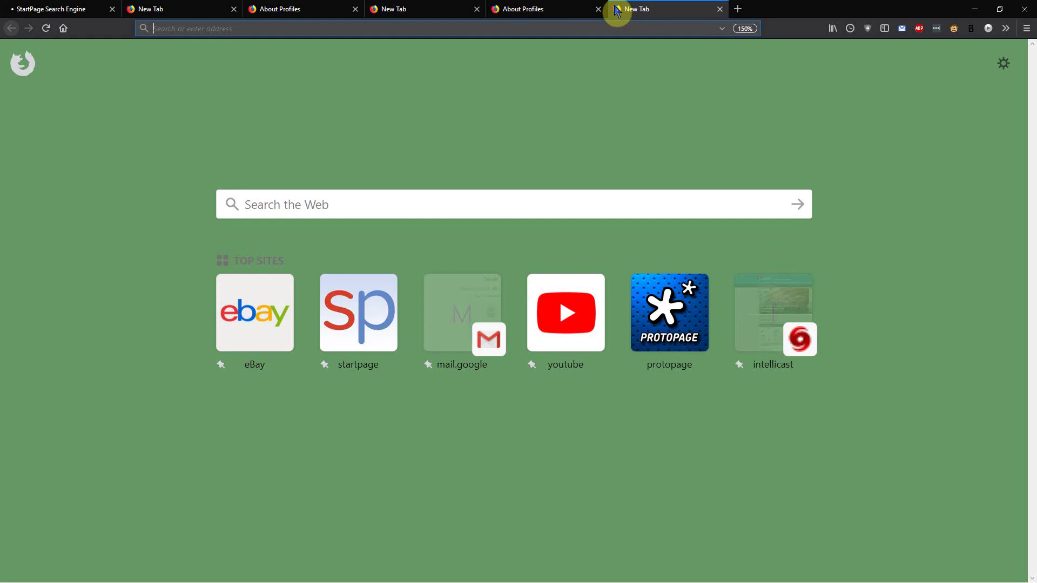
click(618, 10)
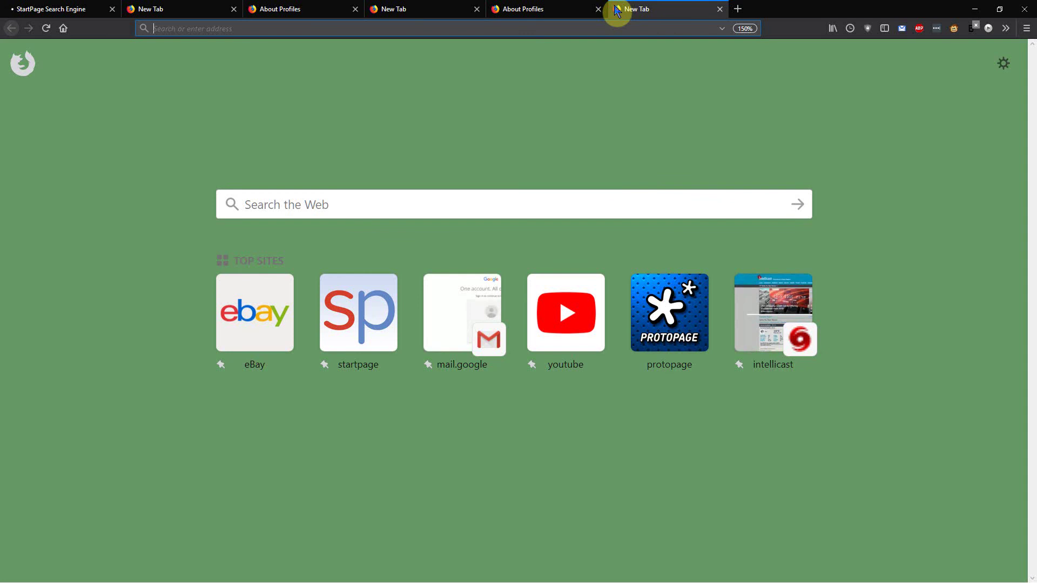